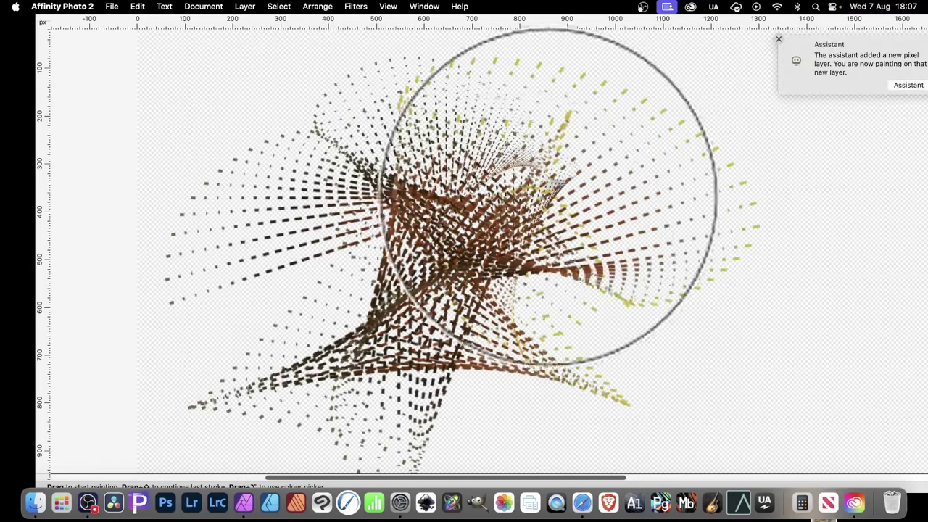
Shrink the brush size on the blank untitled canvas
key(bracketleft)
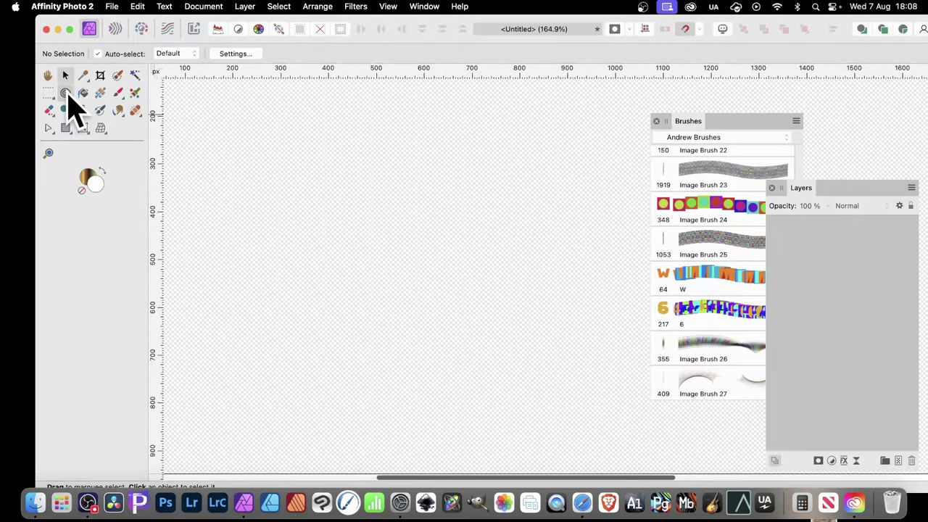
Draw a five-turn spiral on the canvas and give it a preset brown and gold gradient stroke
click(66, 95)
drag(423, 253, 546, 345)
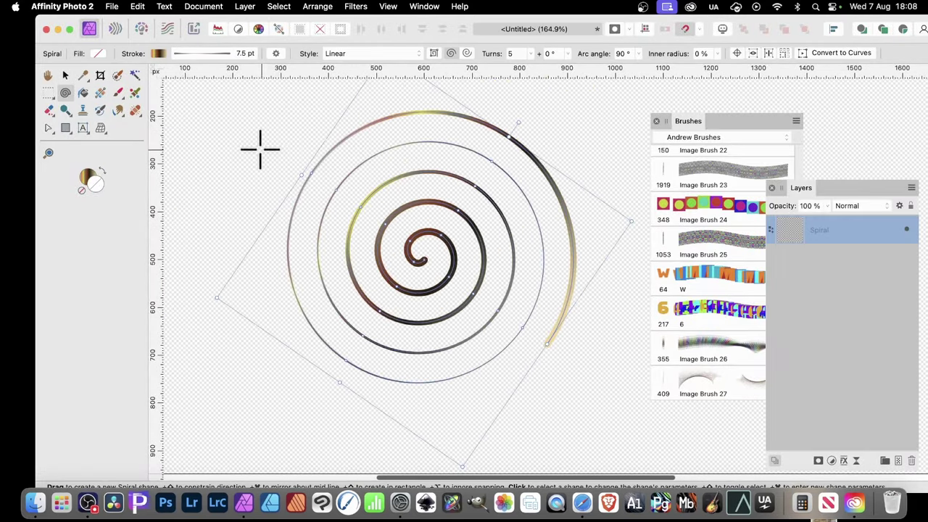
click(158, 54)
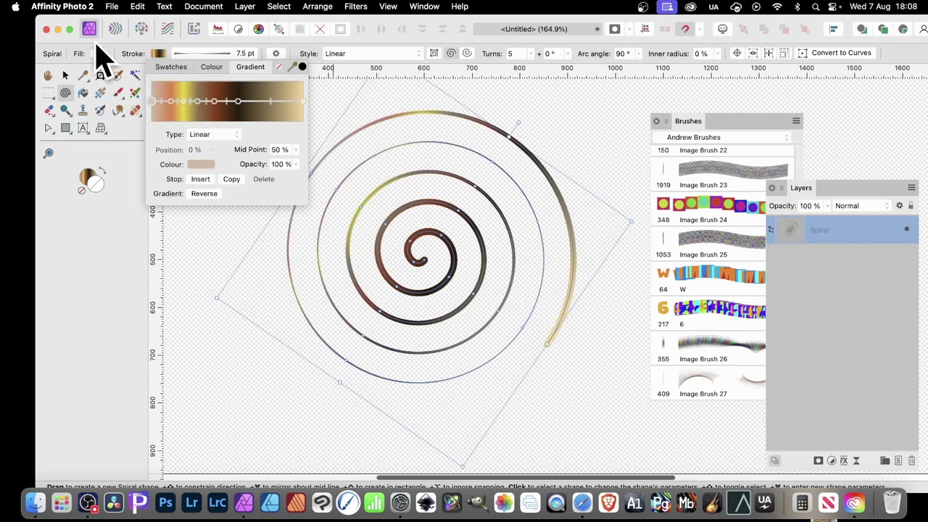
click(174, 67)
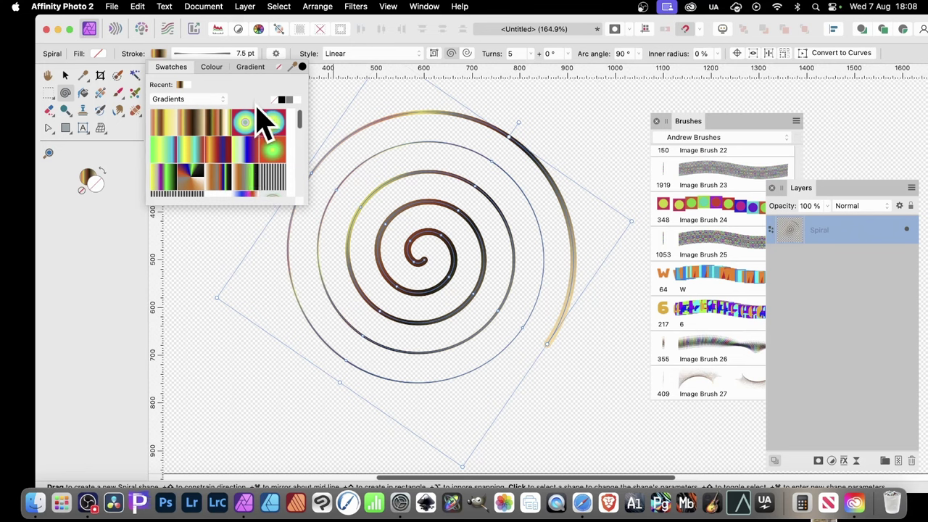
Set the spiral's stroke width to 9 pt and add a custom pressure curve varying its thickness
click(234, 53)
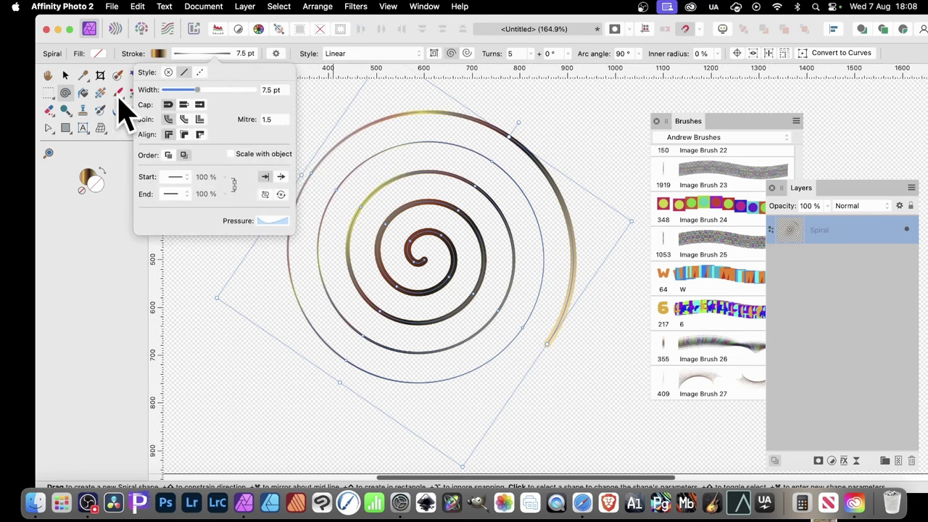
mouse_move(199, 90)
mouse_down()
mouse_move(211, 90)
mouse_move(200, 91)
mouse_up()
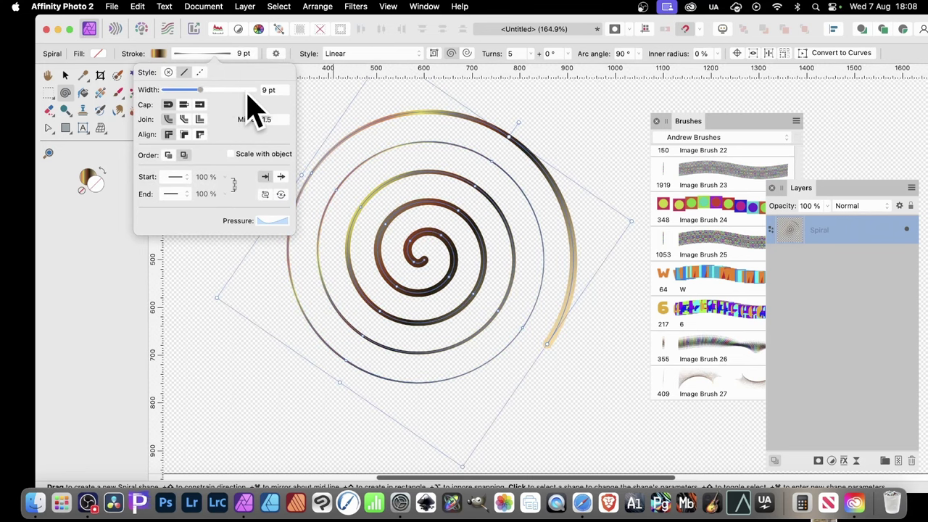
click(283, 222)
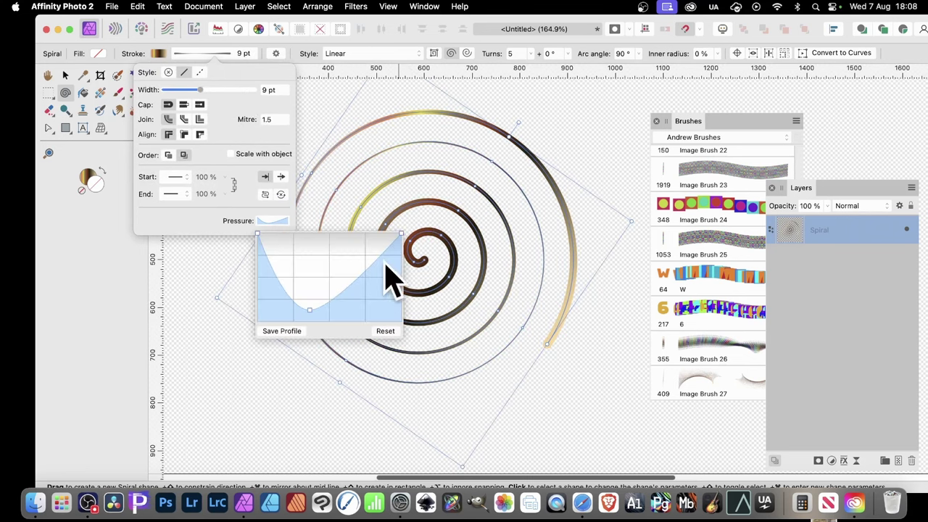
mouse_move(356, 280)
mouse_down()
mouse_move(350, 265)
mouse_move(367, 290)
mouse_move(365, 278)
mouse_up()
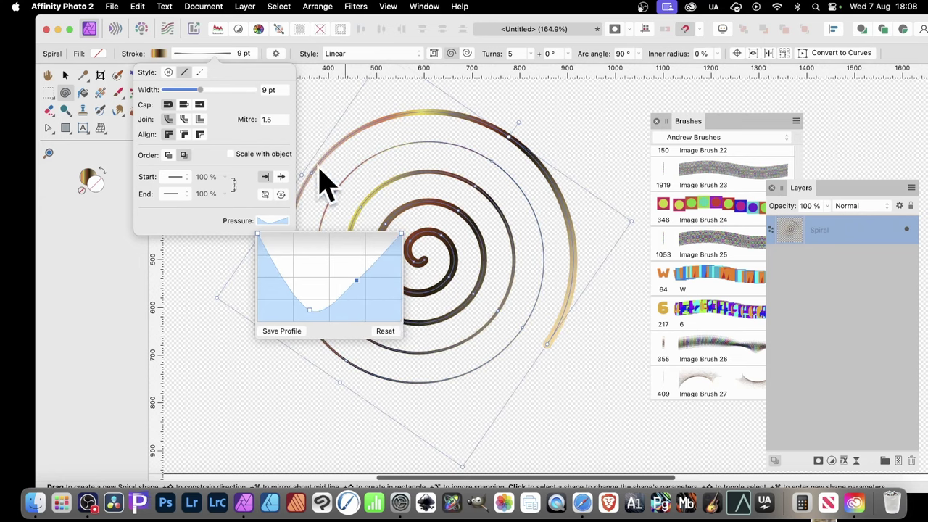
click(313, 64)
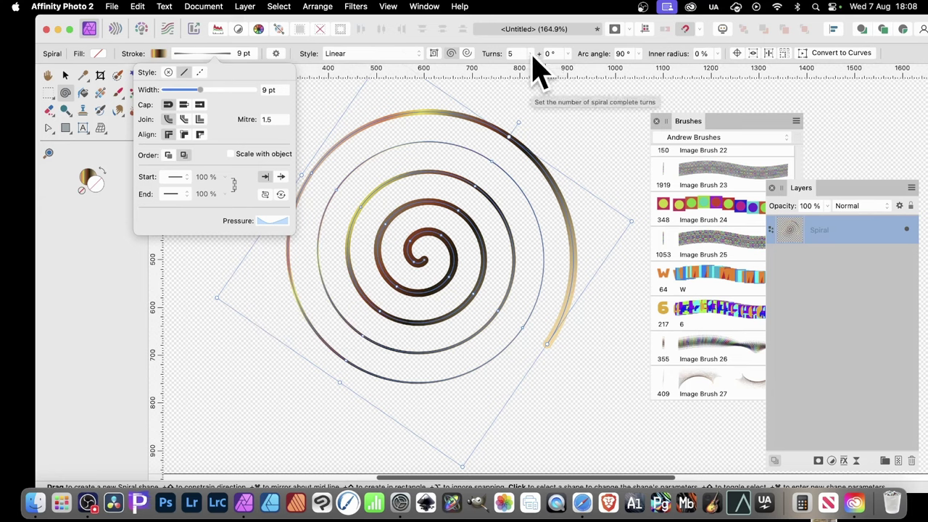
Raise the spiral to 14 turns and nudge it slightly down the canvas
click(533, 57)
click(532, 55)
drag(535, 70, 576, 75)
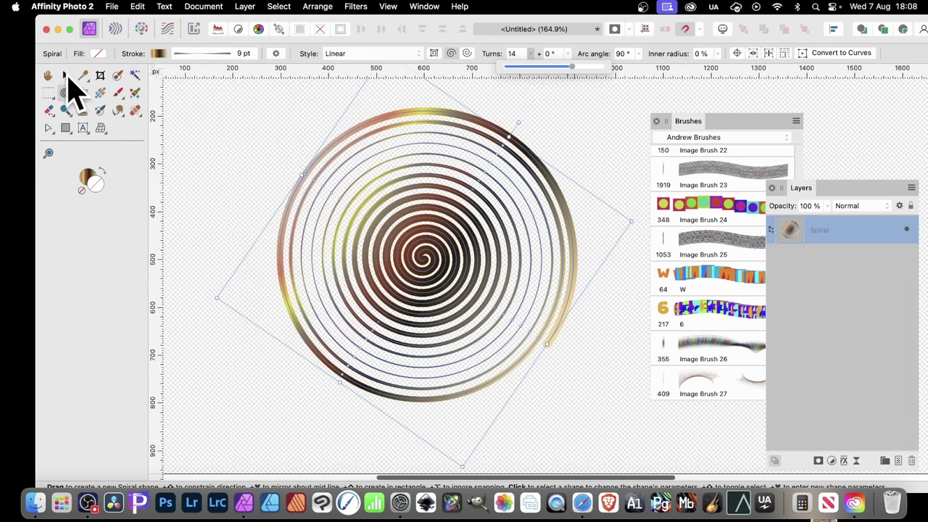
click(65, 76)
drag(491, 244, 487, 263)
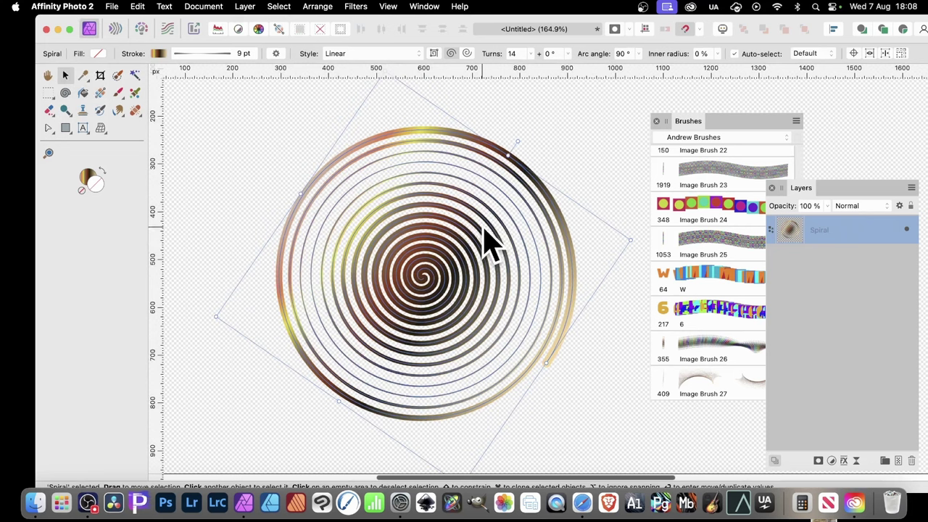
Rasterise the spiral into a pixel layer and pick the Rectangular Marquee Tool
click(247, 7)
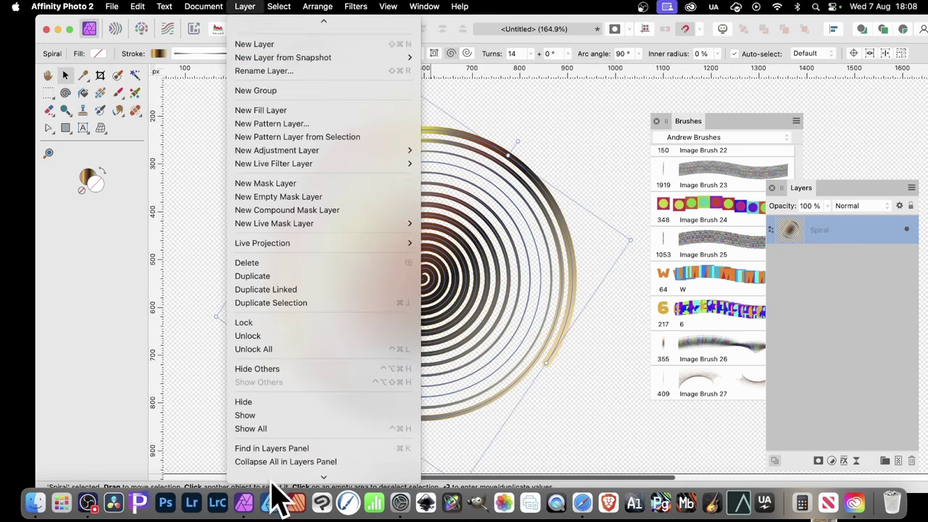
mouse_move(283, 507)
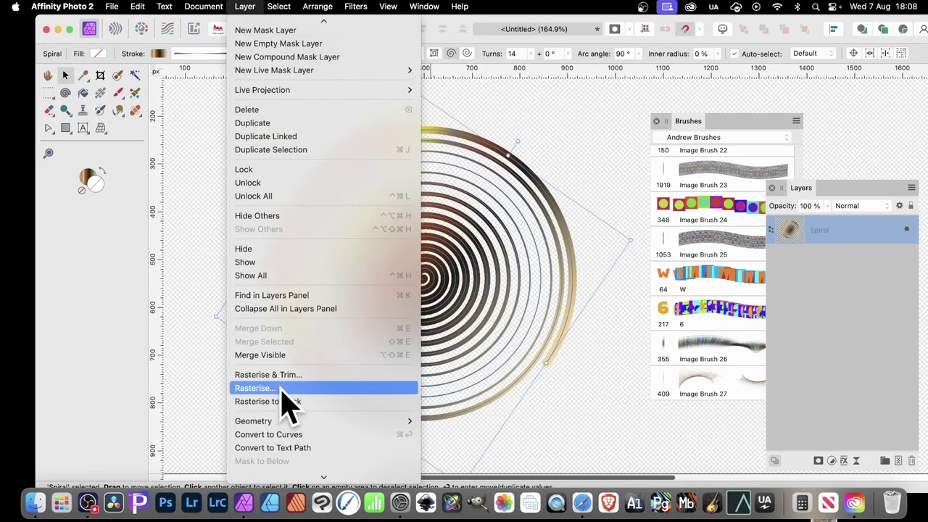
click(281, 389)
click(48, 93)
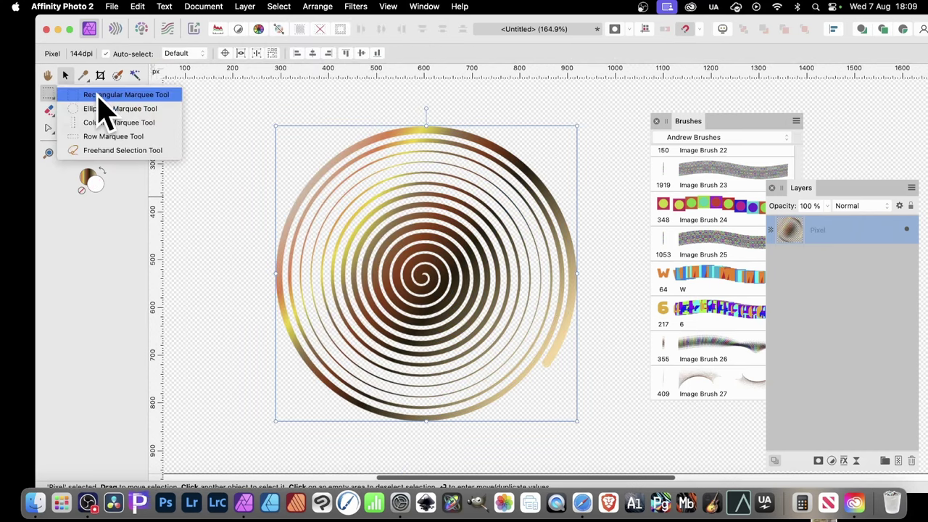
click(108, 95)
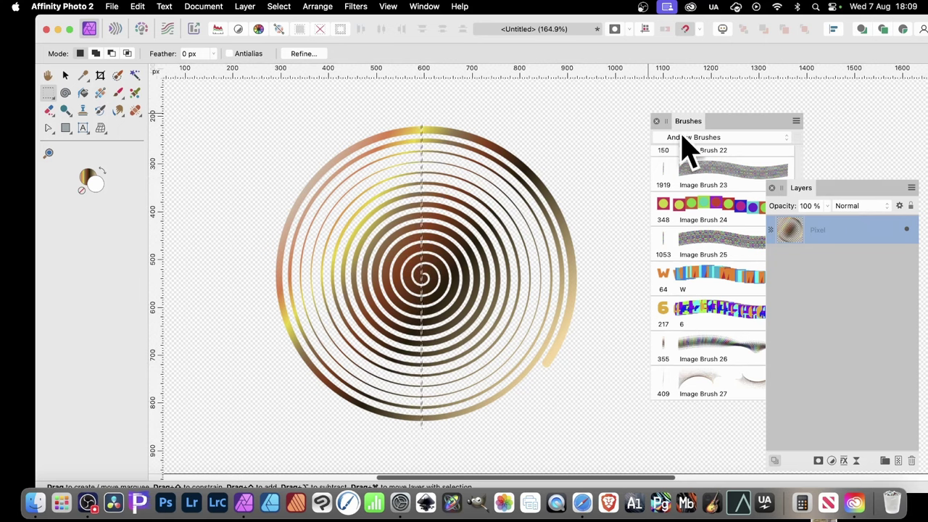
Create Image Brush 28 from the selected spiral sliver via the Brushes panel
drag(692, 122, 563, 120)
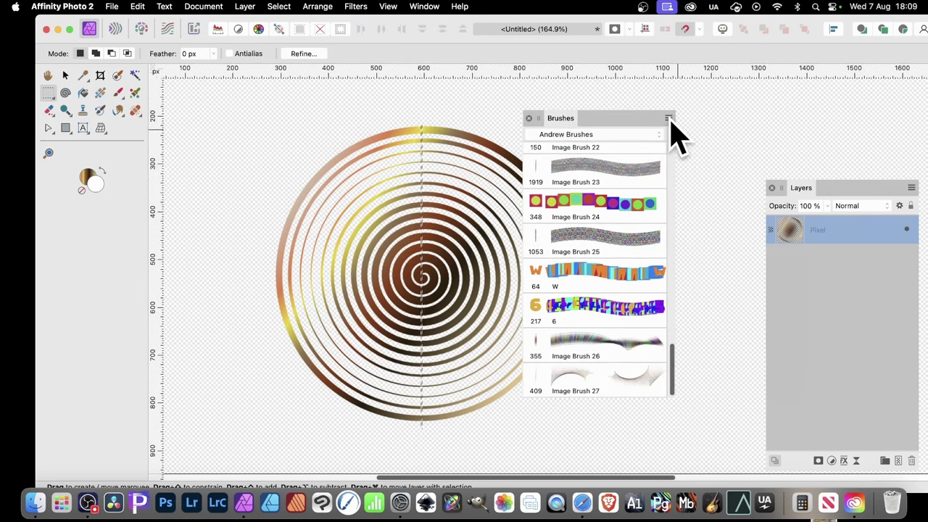
click(668, 118)
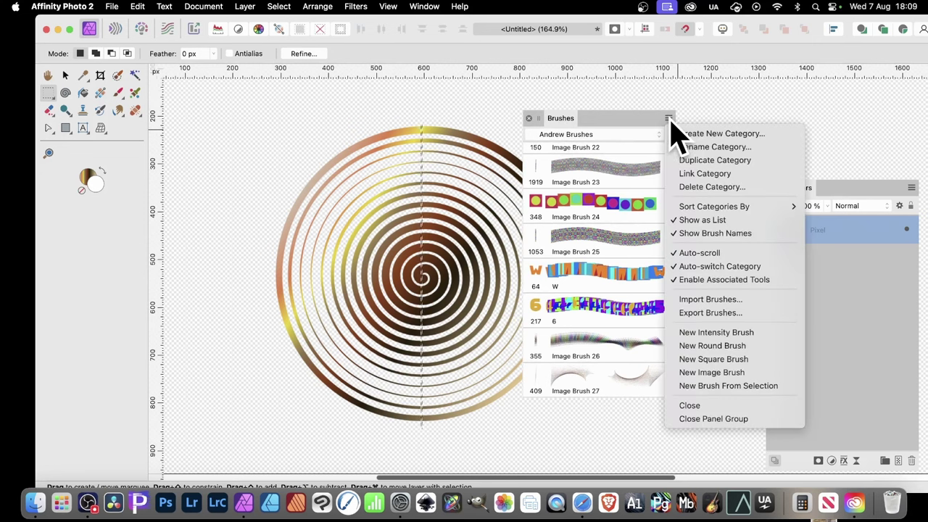
click(695, 387)
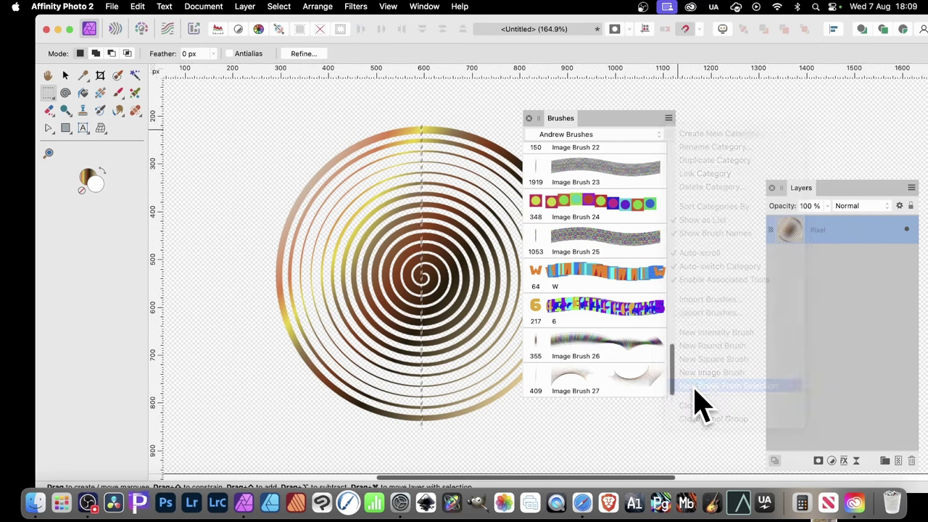
Deselect the sliver and delete the spiral layer
click(291, 11)
click(290, 36)
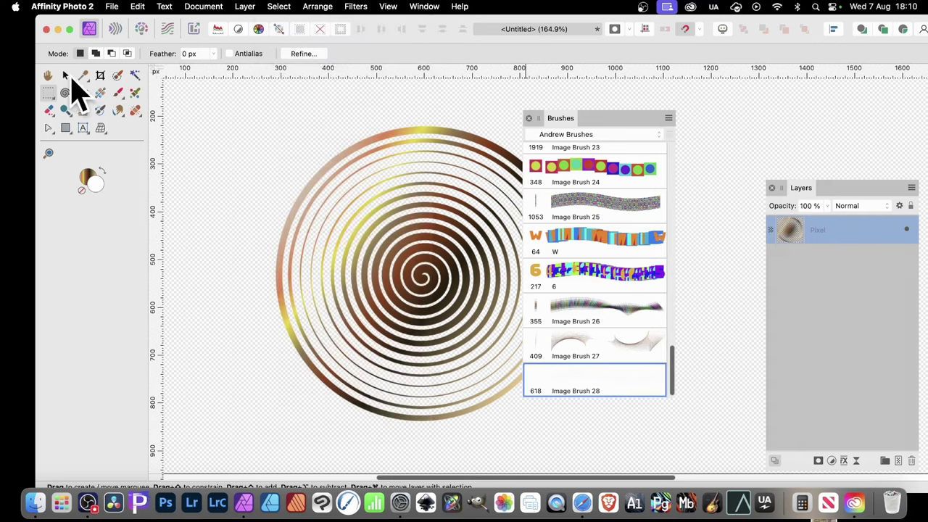
click(66, 76)
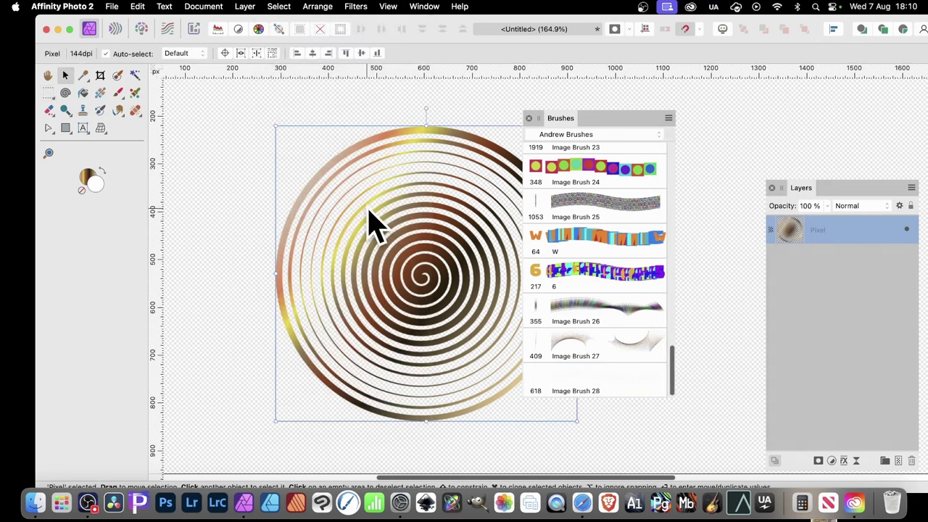
key(Delete)
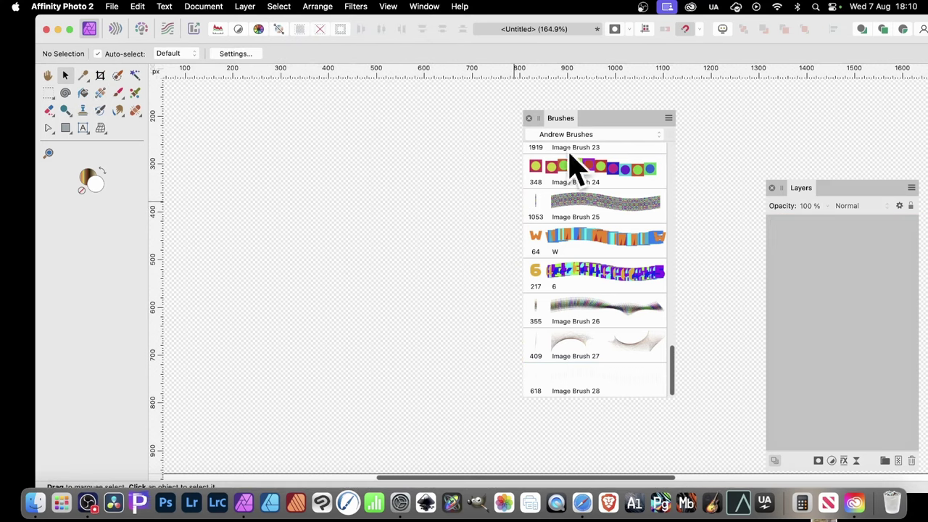
Open Image Brush 28's settings and set Size to 472.9 px and Spacing to 1 %
click(771, 187)
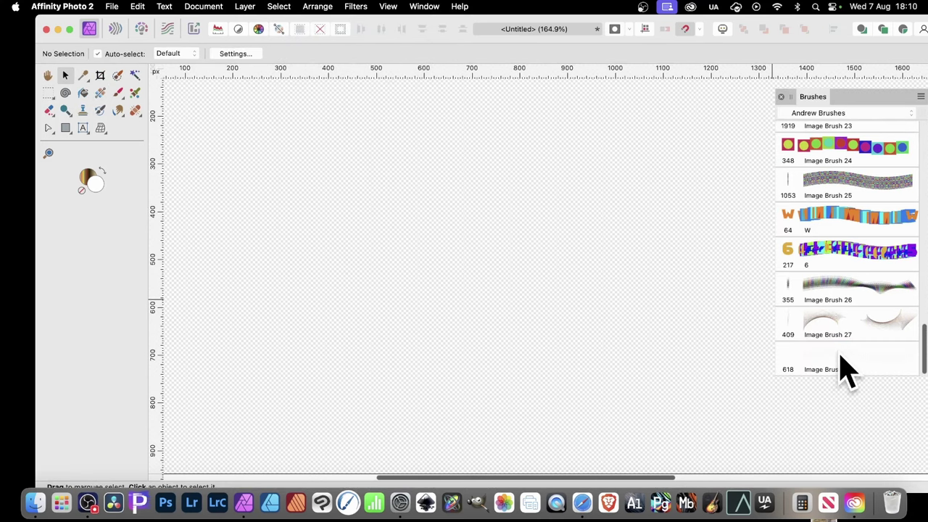
double_click(847, 370)
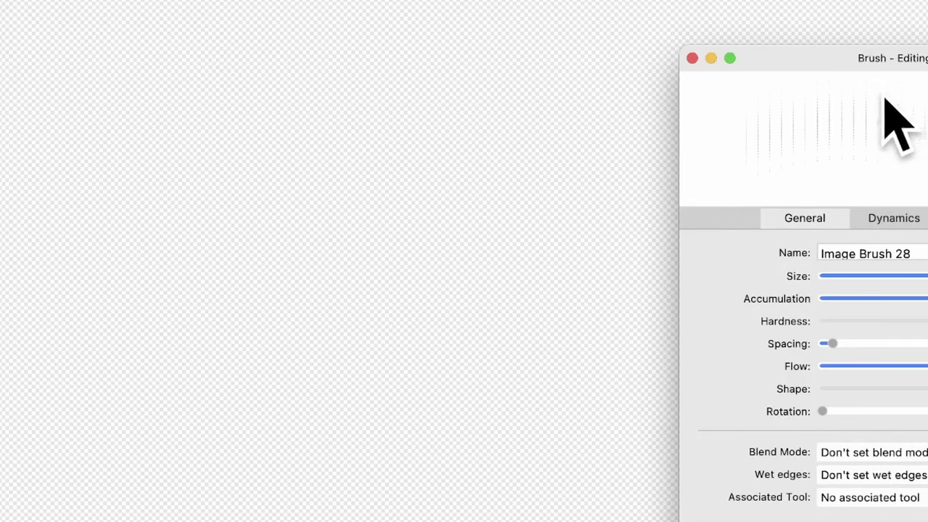
drag(860, 61, 452, 16)
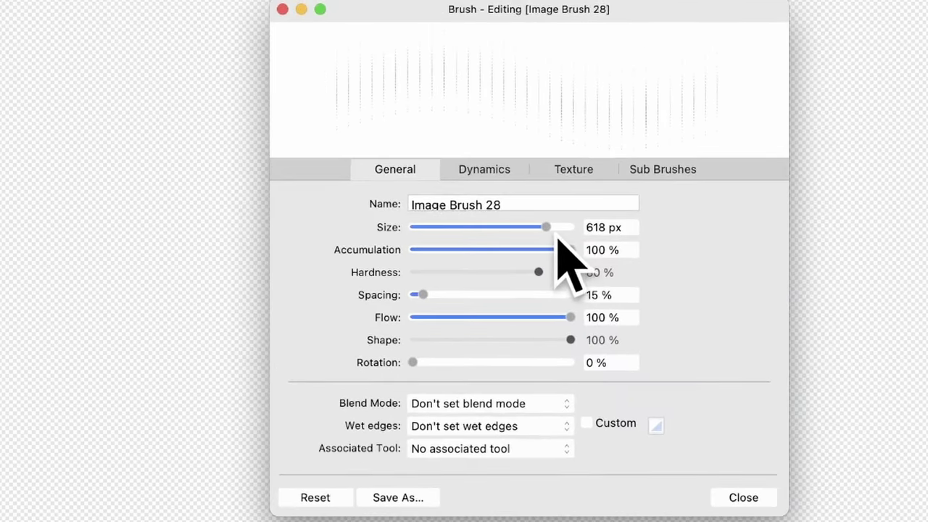
drag(548, 228, 541, 227)
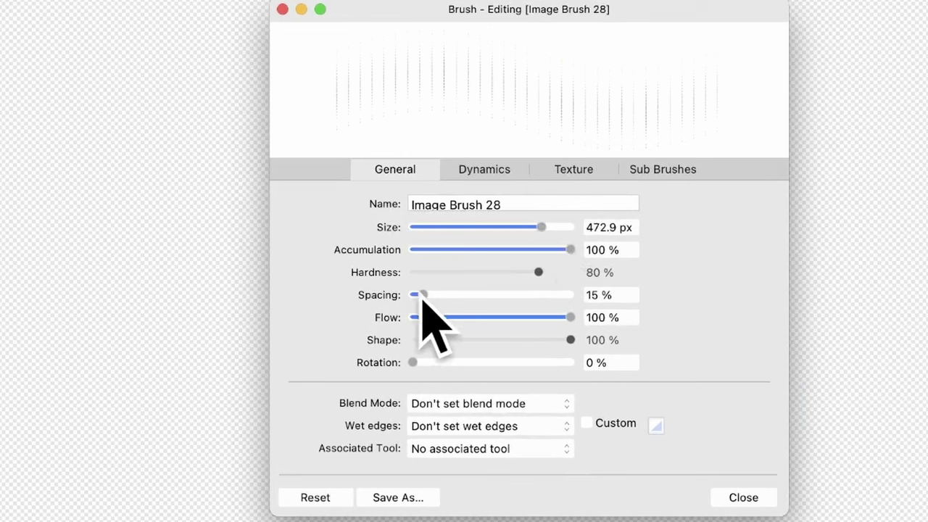
drag(422, 296, 408, 297)
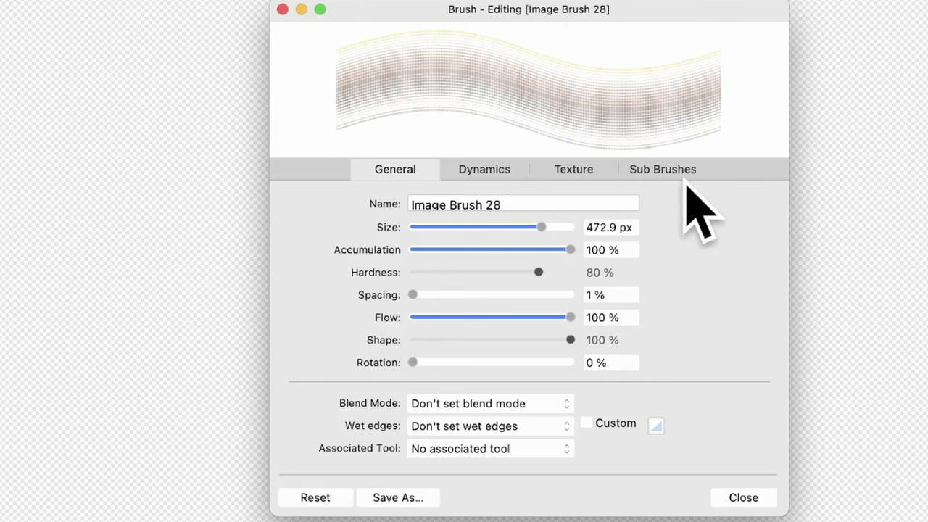
Set Image Brush 28's Size Jitter to 100 % with a Cyclic controller and S-curve response
click(491, 177)
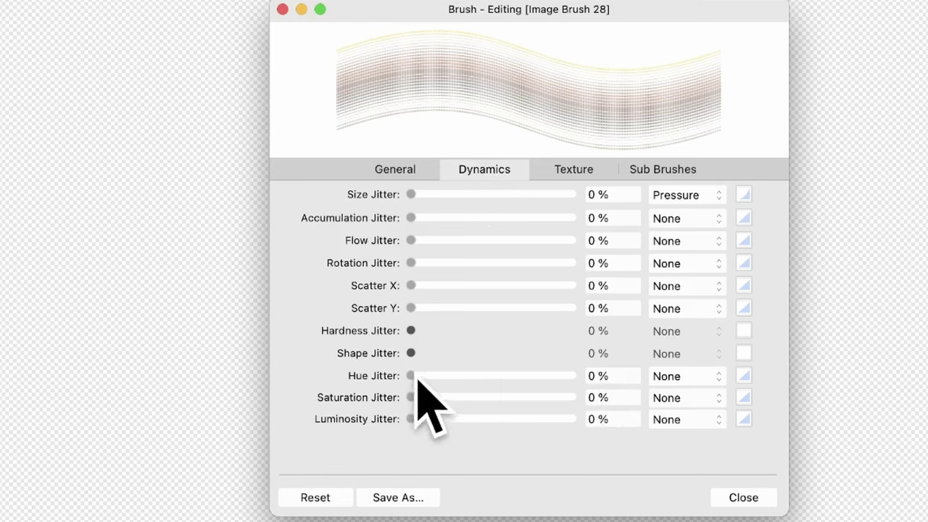
drag(416, 376, 659, 379)
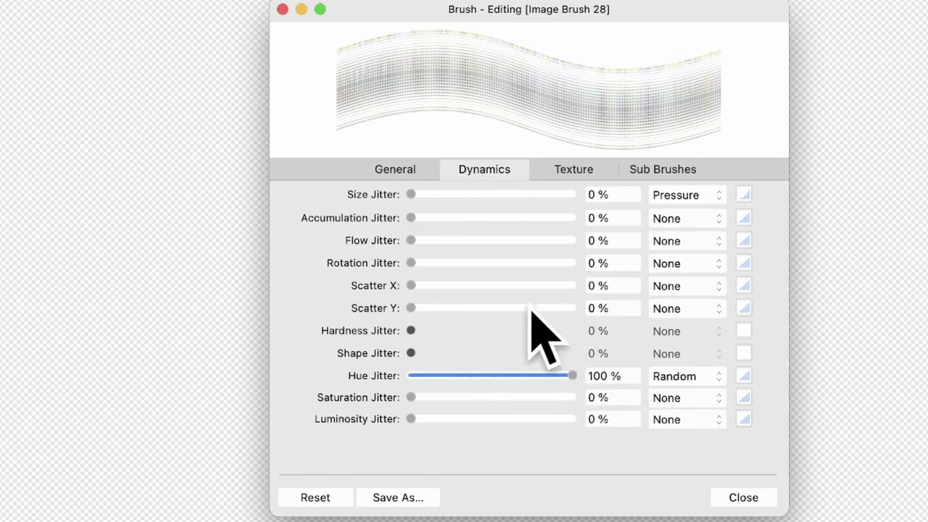
drag(569, 377, 374, 386)
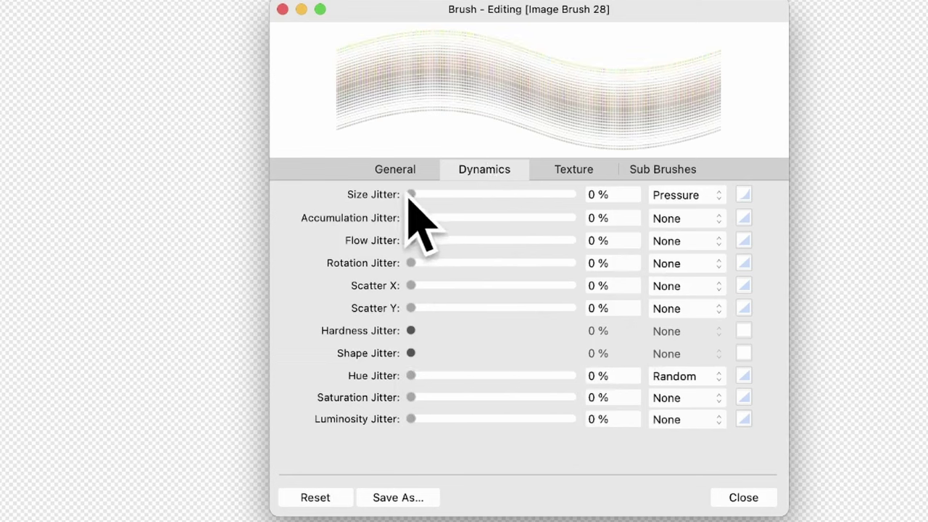
drag(414, 194, 602, 210)
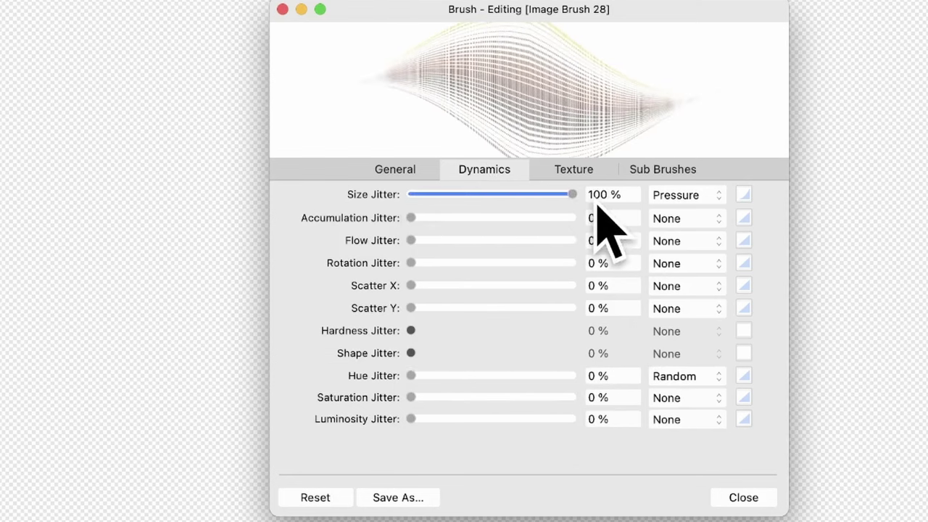
click(694, 196)
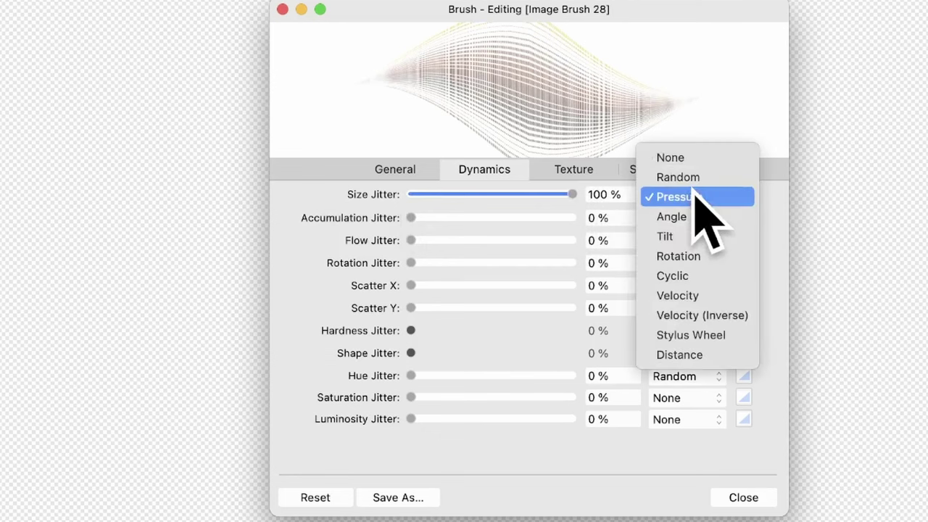
click(681, 276)
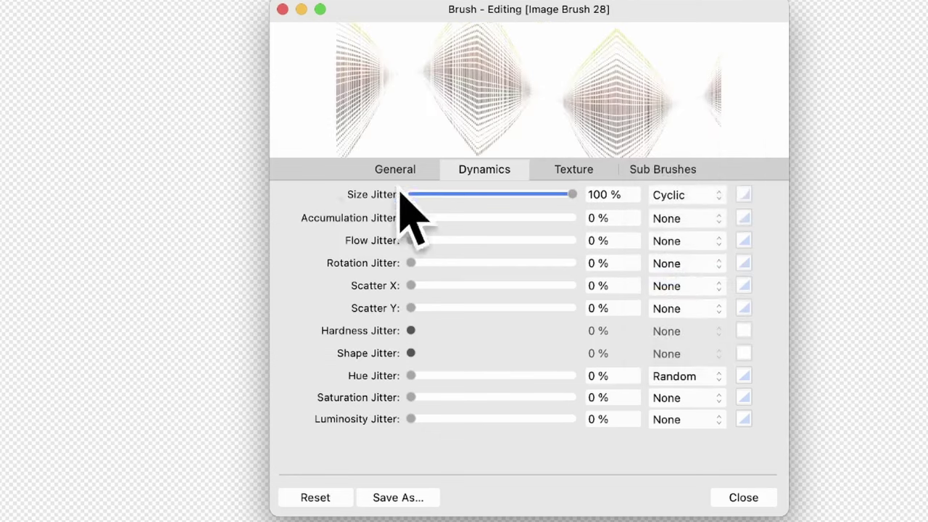
click(744, 195)
click(800, 471)
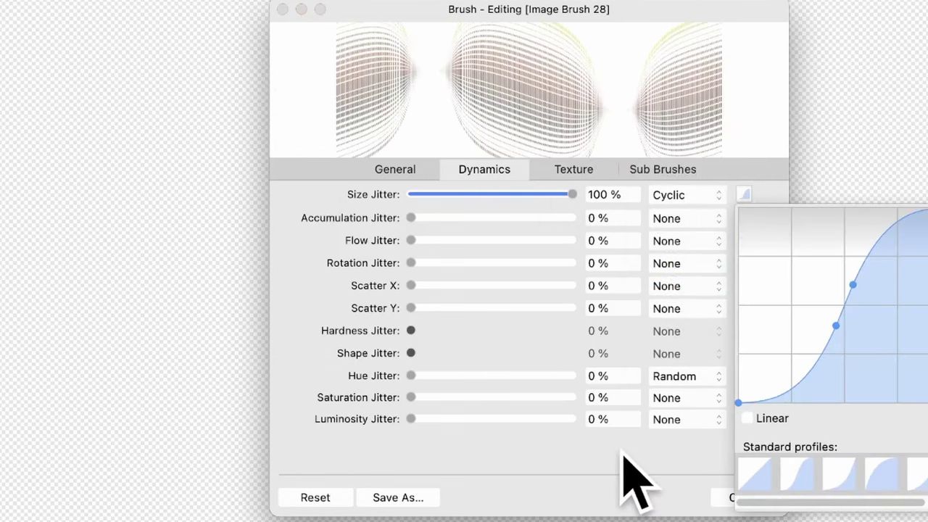
click(634, 474)
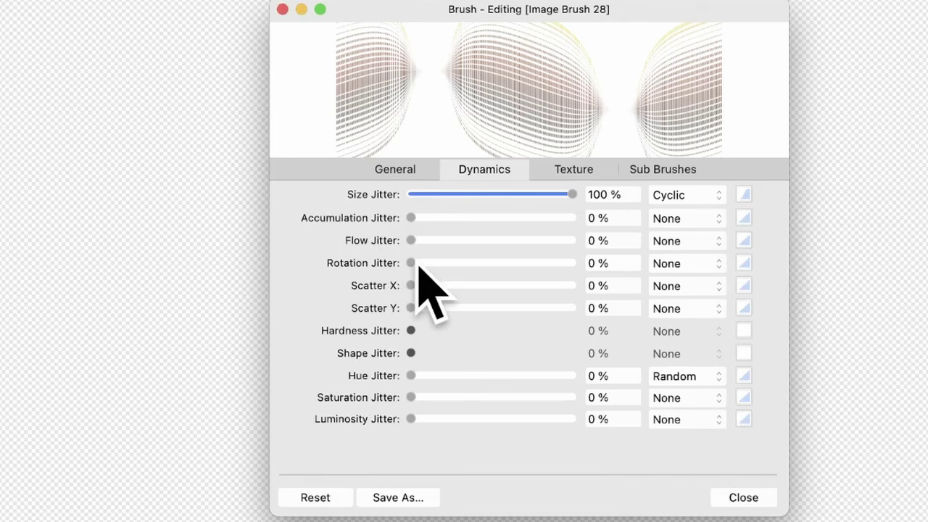
Set Rotation Jitter to 100 % with a Cyclic controller
drag(411, 263, 603, 264)
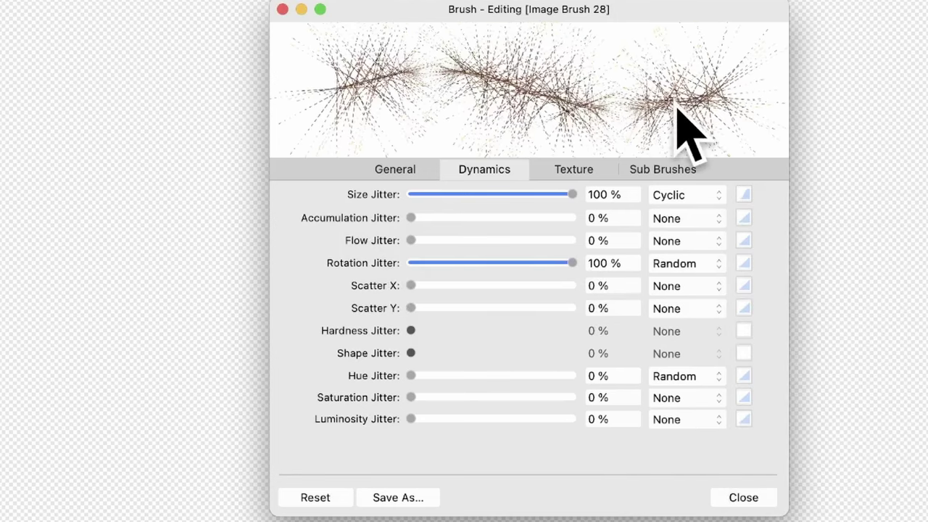
click(702, 267)
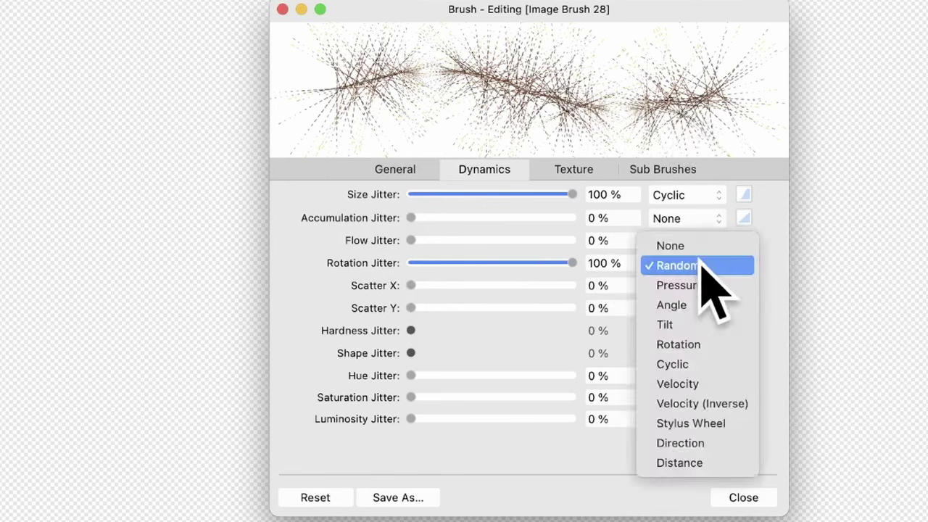
click(694, 364)
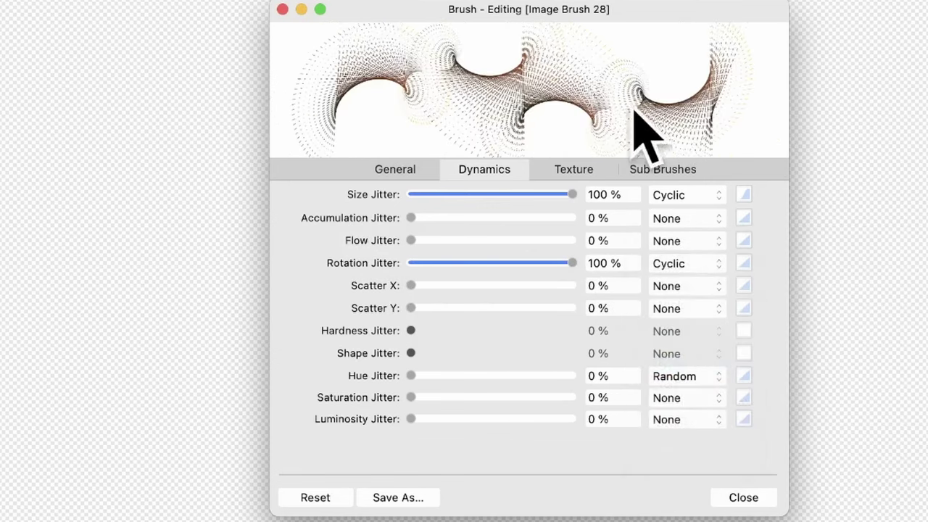
click(744, 264)
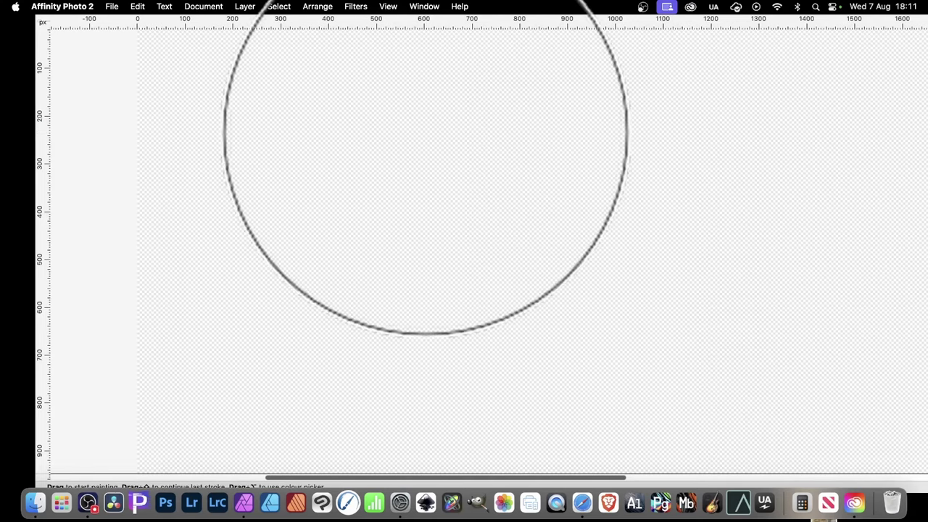
Paint two test ribbon strokes with Image Brush 28, undo both, and return to the Move Tool
mouse_move(278, 218)
mouse_down()
mouse_move(307, 197)
mouse_move(355, 198)
mouse_move(407, 257)
mouse_move(459, 200)
mouse_move(526, 263)
mouse_move(566, 220)
mouse_move(643, 205)
mouse_move(441, 274)
mouse_move(298, 268)
mouse_move(212, 228)
mouse_move(211, 319)
mouse_move(178, 160)
mouse_move(231, 221)
mouse_move(446, 211)
mouse_move(434, 158)
mouse_move(627, 150)
mouse_move(729, 207)
mouse_move(755, 198)
mouse_move(669, 169)
mouse_move(625, 207)
mouse_move(499, 262)
mouse_move(457, 145)
mouse_move(327, 149)
mouse_move(223, 233)
mouse_move(314, 180)
mouse_move(189, 98)
mouse_up()
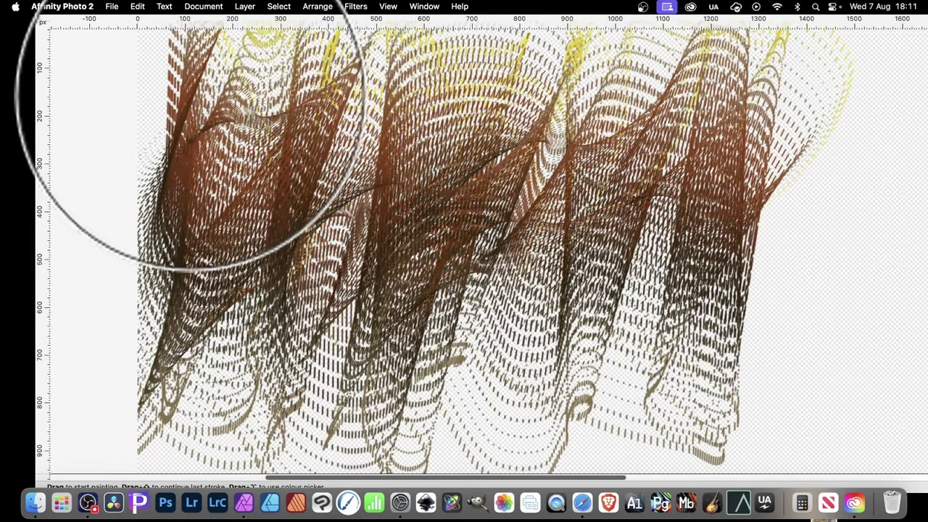
key(super+z)
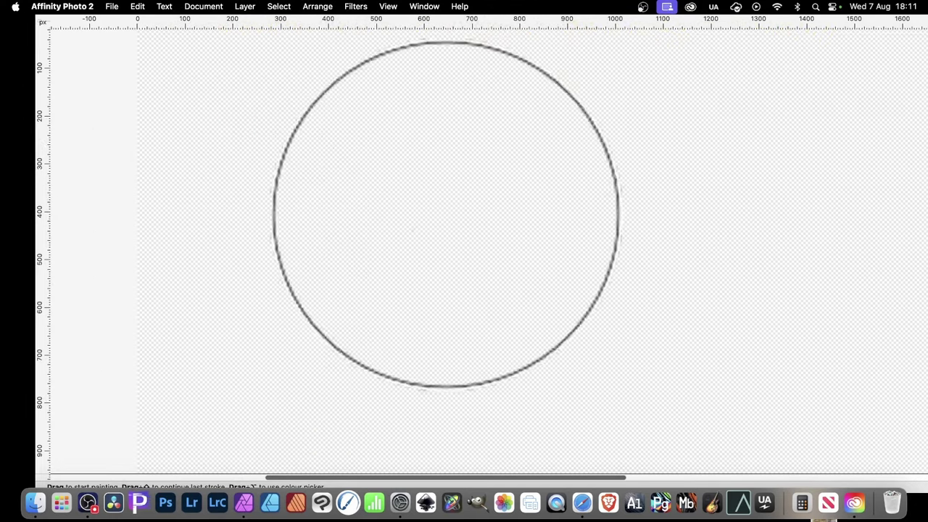
mouse_move(326, 196)
mouse_down()
mouse_move(301, 222)
mouse_move(530, 222)
mouse_move(804, 183)
mouse_move(798, 393)
mouse_move(694, 276)
mouse_move(476, 196)
mouse_move(244, 261)
mouse_move(182, 259)
mouse_move(283, 307)
mouse_move(819, 246)
mouse_move(218, 207)
mouse_move(231, 182)
mouse_up()
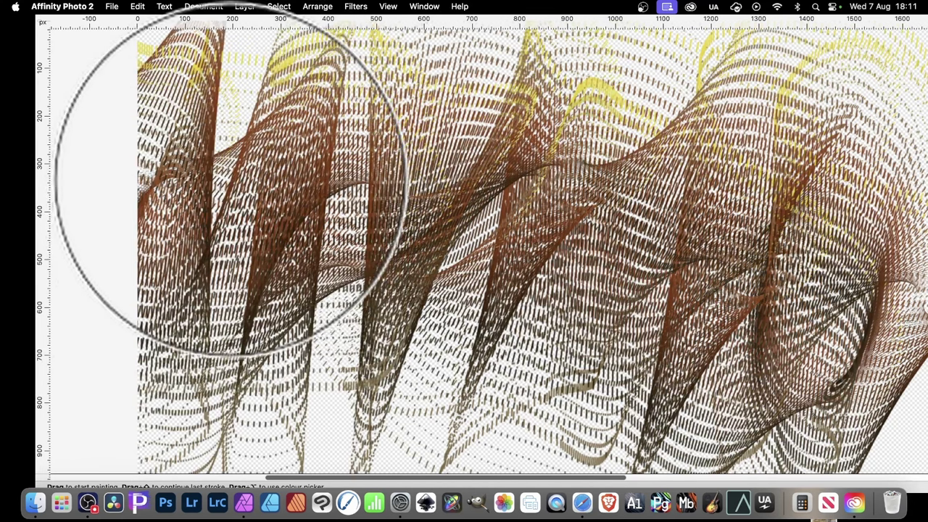
key(super+z)
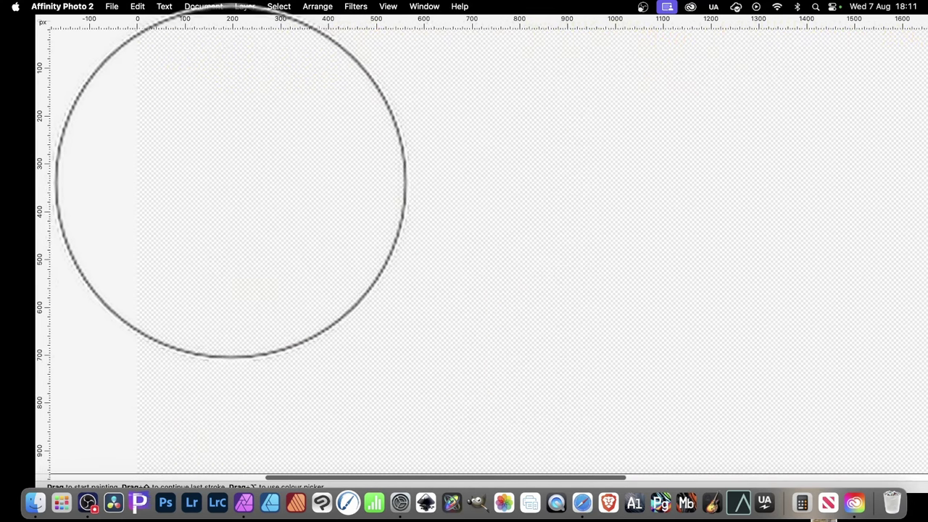
key(v)
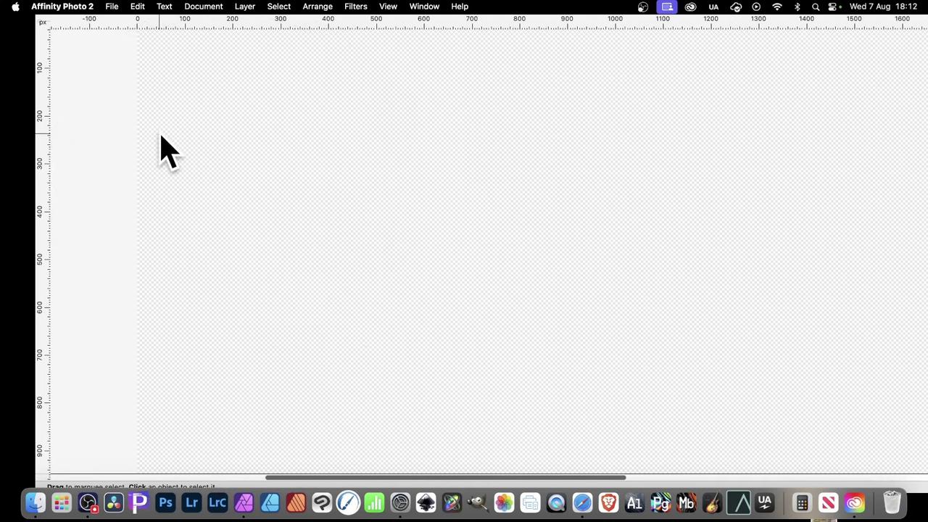
Float the Brushes panel, give Image Brush 28 100 % Hue Jitter, and paint a multicoloured test stroke
key(Tab)
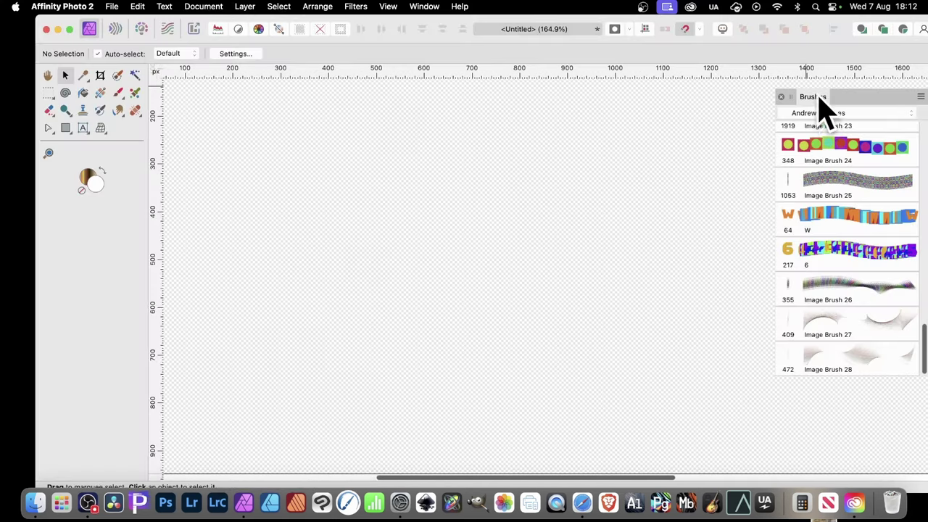
drag(812, 108, 722, 119)
double_click(769, 377)
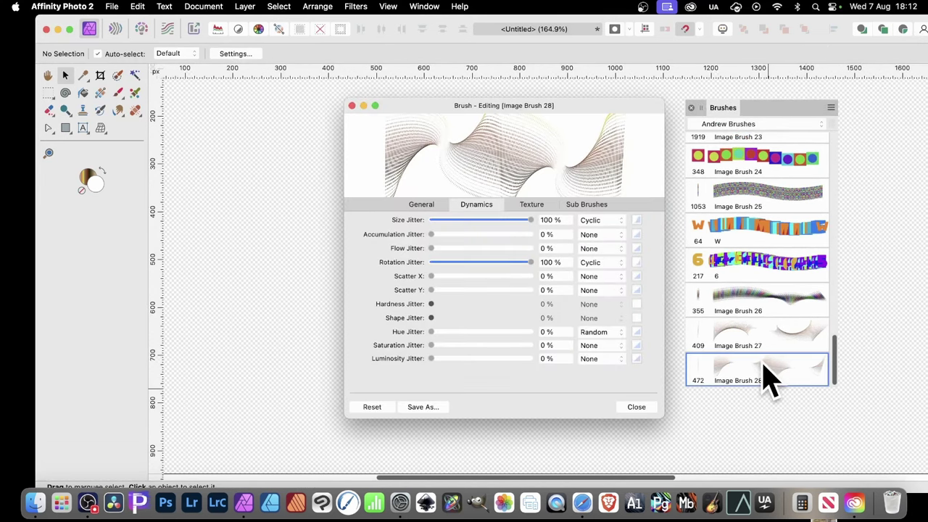
drag(432, 334, 631, 356)
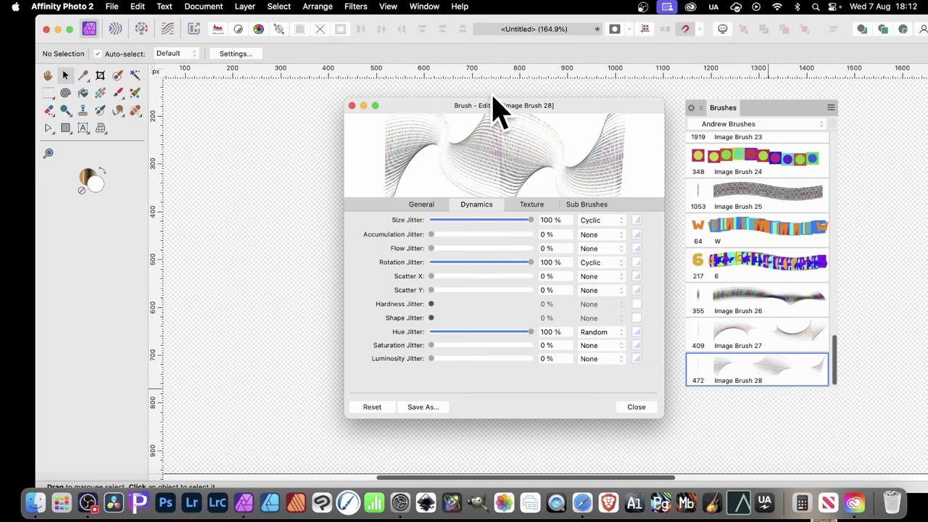
mouse_move(493, 105)
mouse_down()
mouse_move(588, 97)
mouse_move(690, 110)
mouse_move(728, 100)
mouse_up()
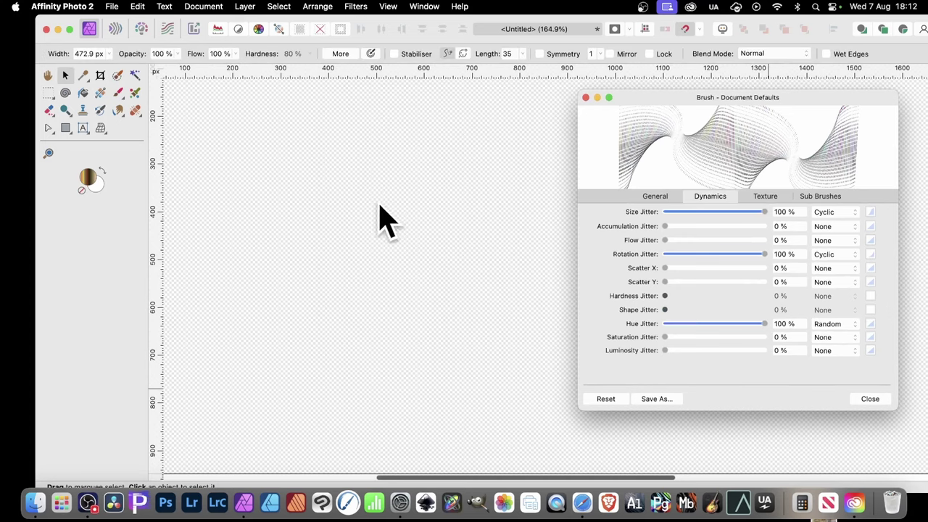
key(b)
mouse_move(290, 234)
mouse_down()
mouse_move(348, 253)
mouse_move(511, 249)
mouse_move(300, 311)
mouse_move(280, 362)
mouse_move(197, 321)
mouse_move(197, 152)
mouse_up()
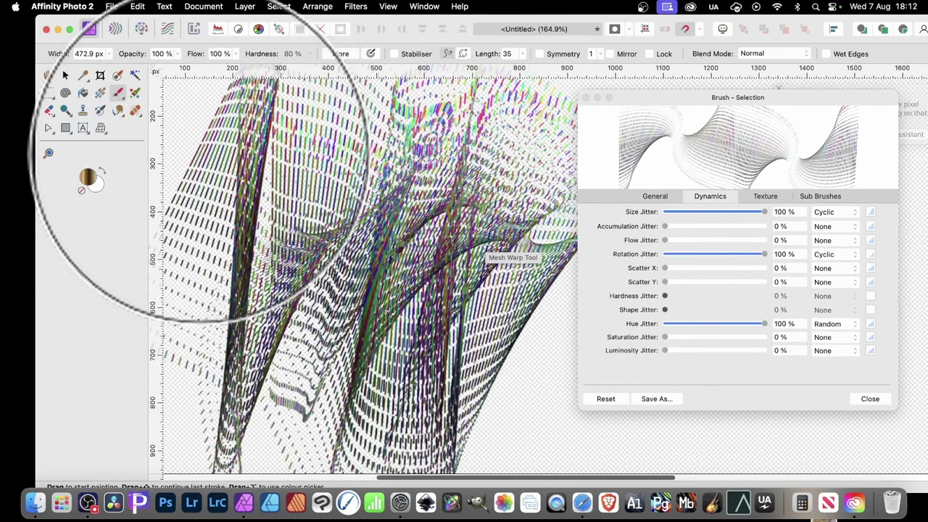
Undo the test stroke, set Hue Jitter to Cyclic with an S-curve response, and close the editor
key(super+z)
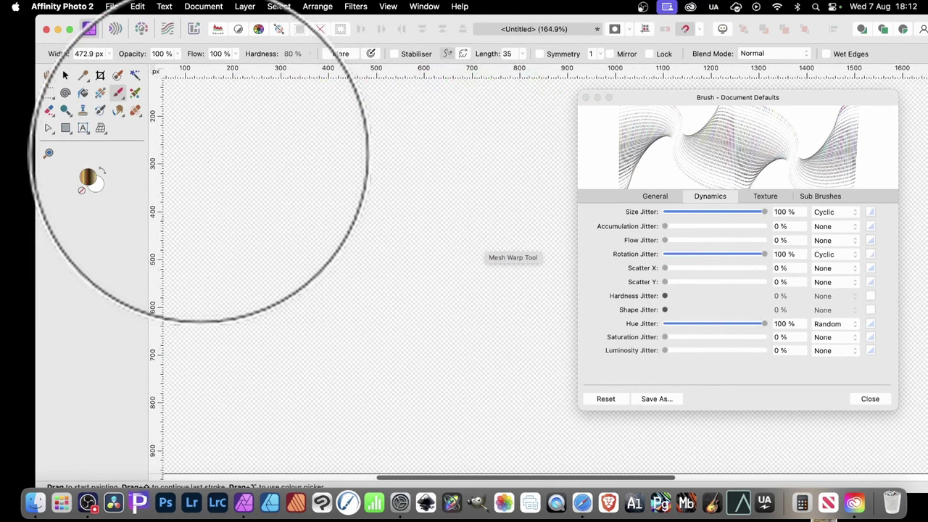
click(833, 324)
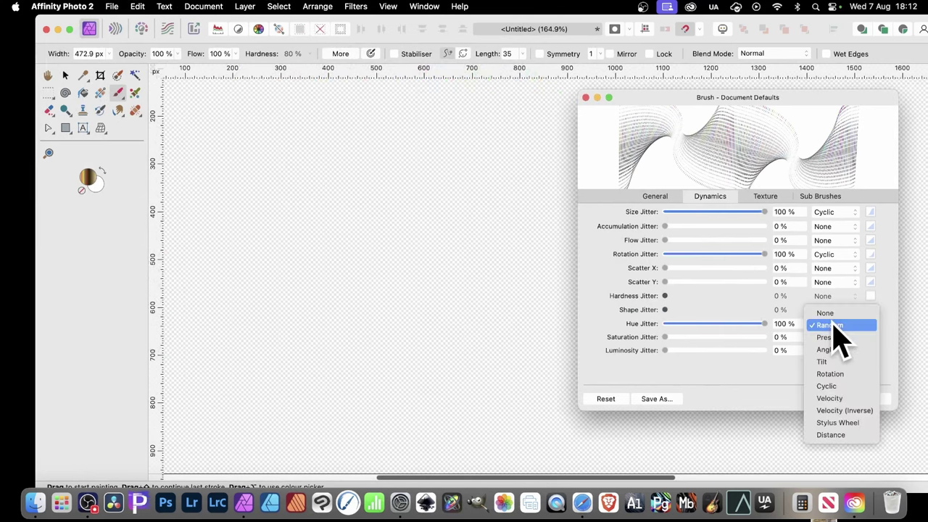
click(834, 385)
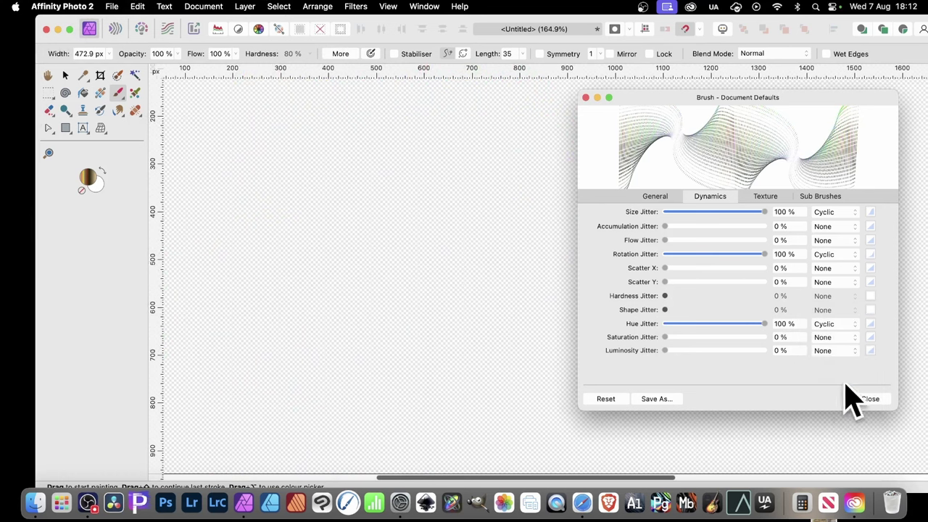
click(872, 323)
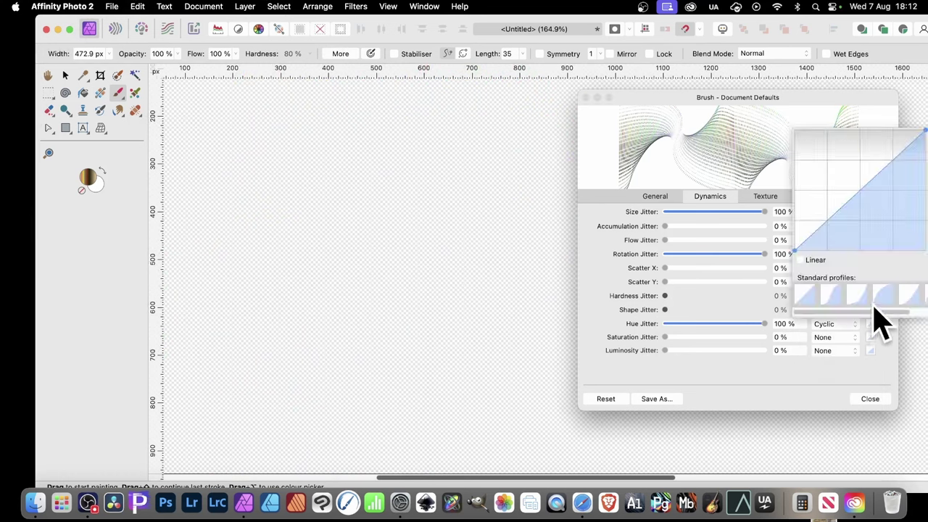
click(832, 296)
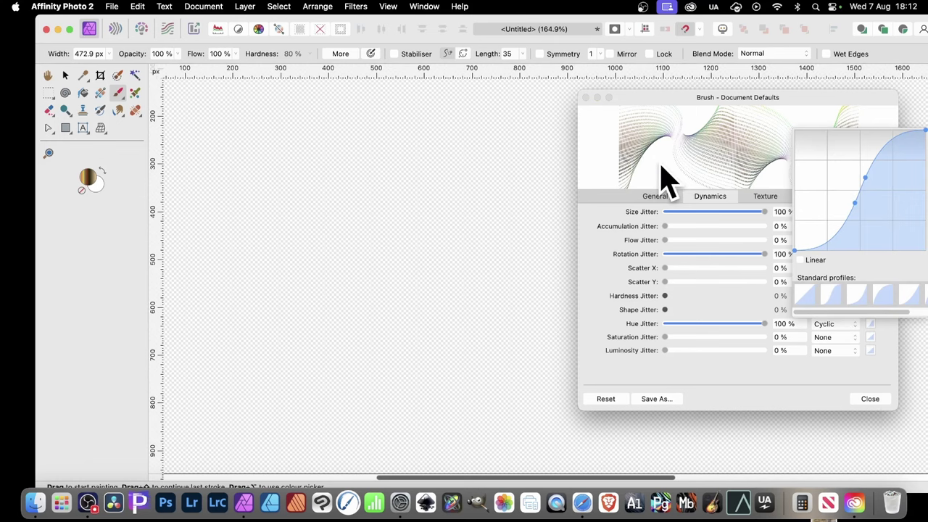
click(870, 399)
click(870, 399)
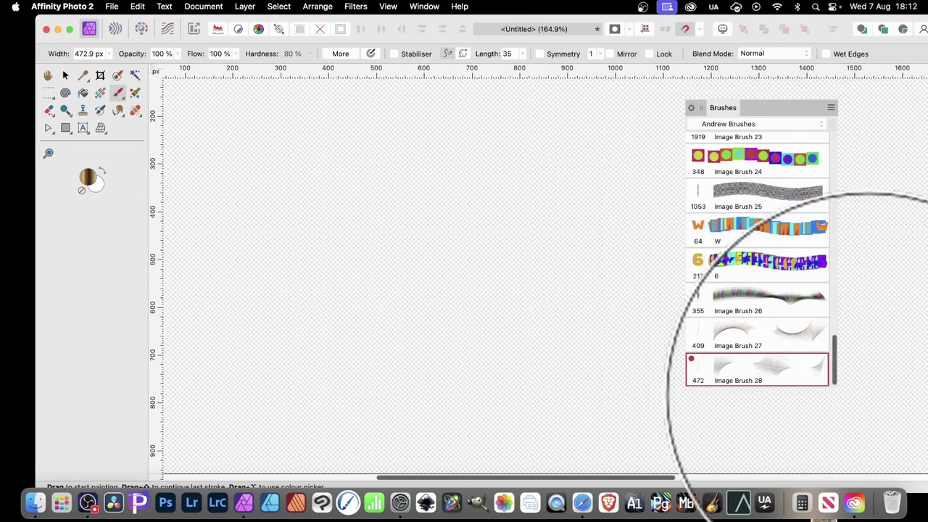
key(Tab)
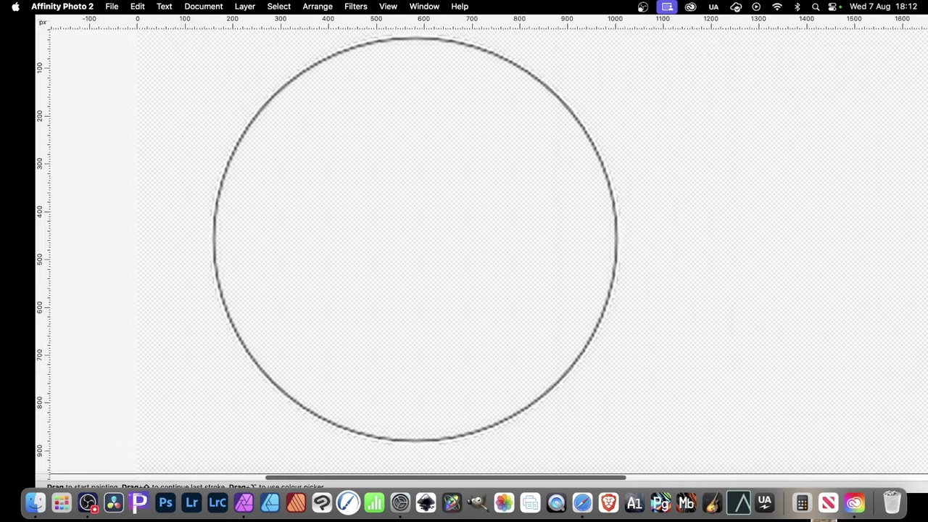
mouse_move(305, 277)
mouse_down()
mouse_move(326, 257)
mouse_move(354, 248)
mouse_move(391, 267)
mouse_move(475, 231)
mouse_move(550, 276)
mouse_move(455, 287)
mouse_move(307, 327)
mouse_move(406, 242)
mouse_move(258, 236)
mouse_move(222, 255)
mouse_move(248, 363)
mouse_move(378, 214)
mouse_move(363, 180)
mouse_move(467, 181)
mouse_move(609, 149)
mouse_move(562, 163)
mouse_move(717, 203)
mouse_move(583, 185)
mouse_move(478, 311)
mouse_move(512, 166)
mouse_move(367, 268)
mouse_move(400, 141)
mouse_move(238, 169)
mouse_move(186, 195)
mouse_move(141, 177)
mouse_move(122, 145)
mouse_move(276, 220)
mouse_move(494, 233)
mouse_move(596, 224)
mouse_move(761, 174)
mouse_up()
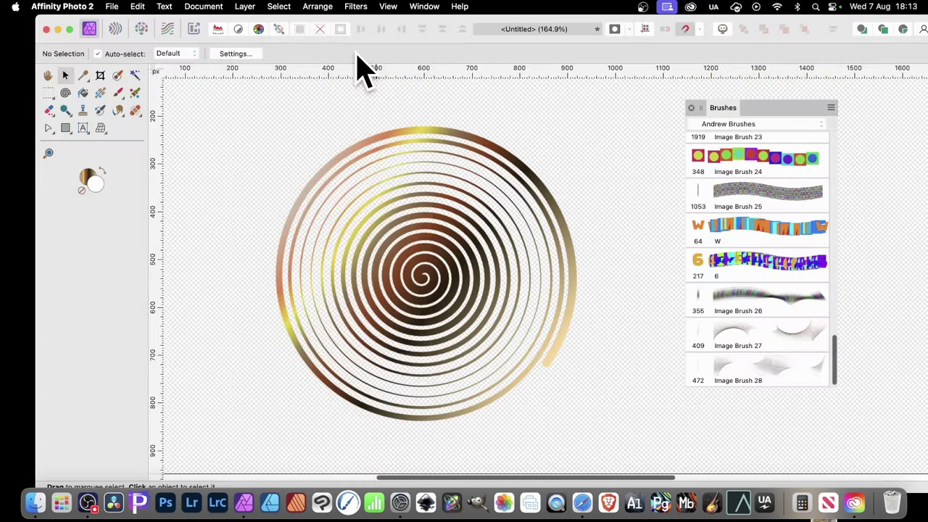
click(447, 149)
mouse_move(460, 156)
mouse_down()
mouse_move(467, 134)
mouse_move(469, 165)
mouse_up()
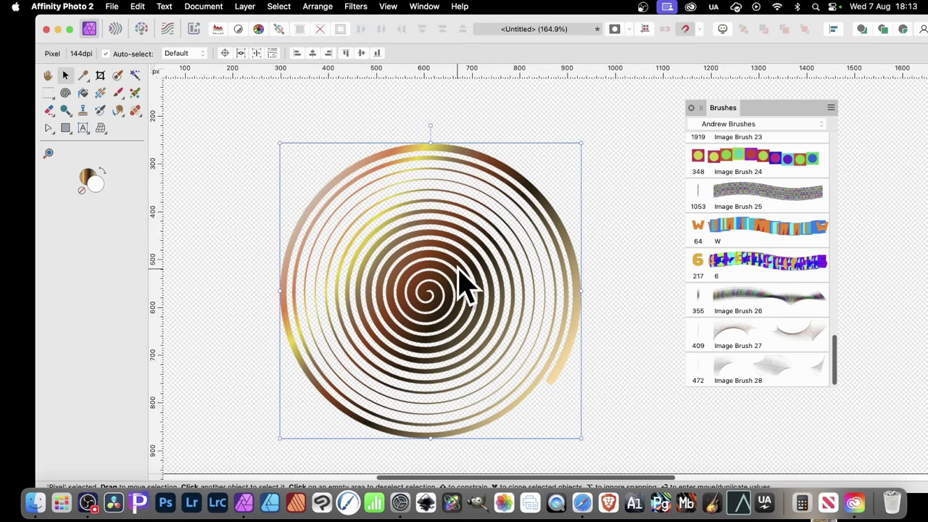
drag(464, 286, 460, 210)
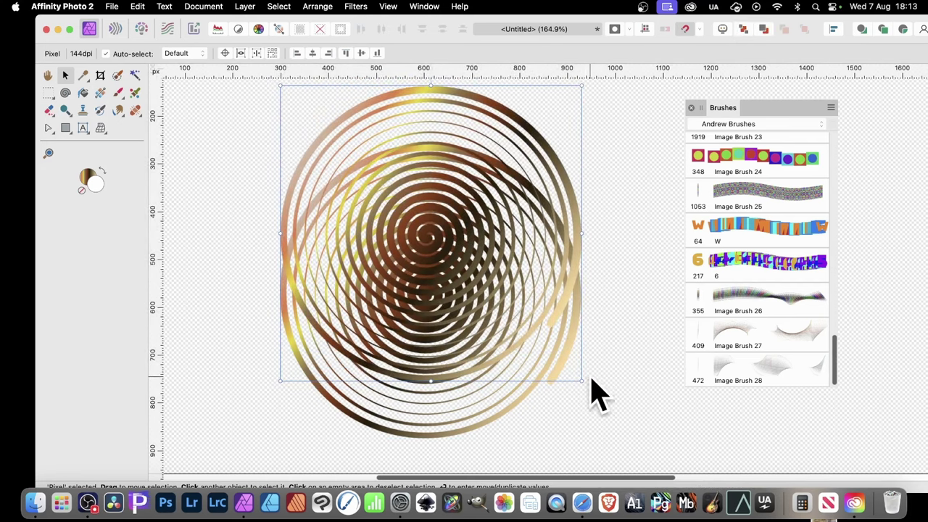
drag(581, 380, 460, 191)
drag(402, 190, 466, 214)
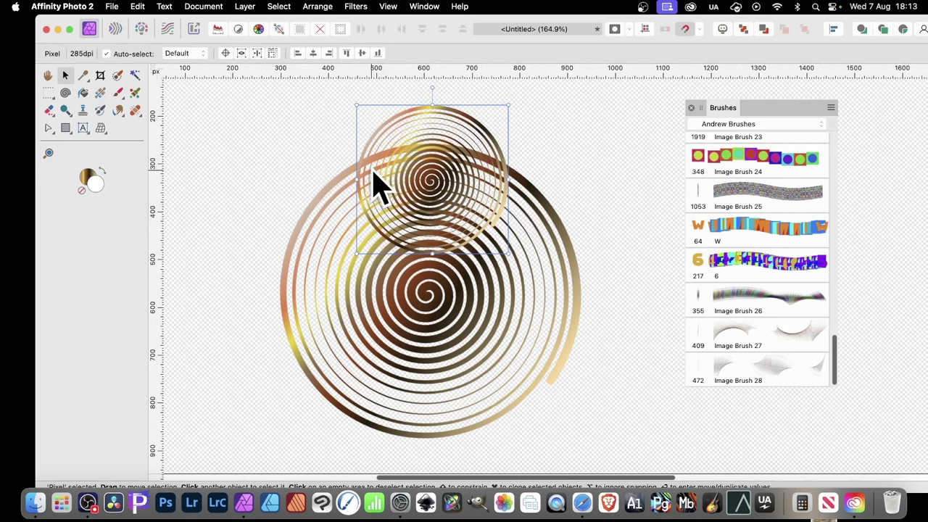
Undo the last two spiral edits and place four Deform warp pins on the spiral
key(super+z)
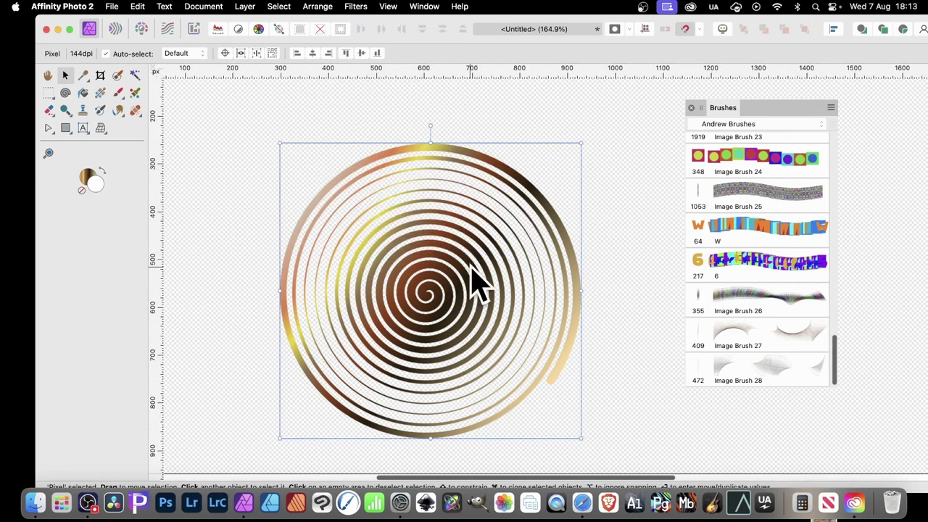
key(super+z)
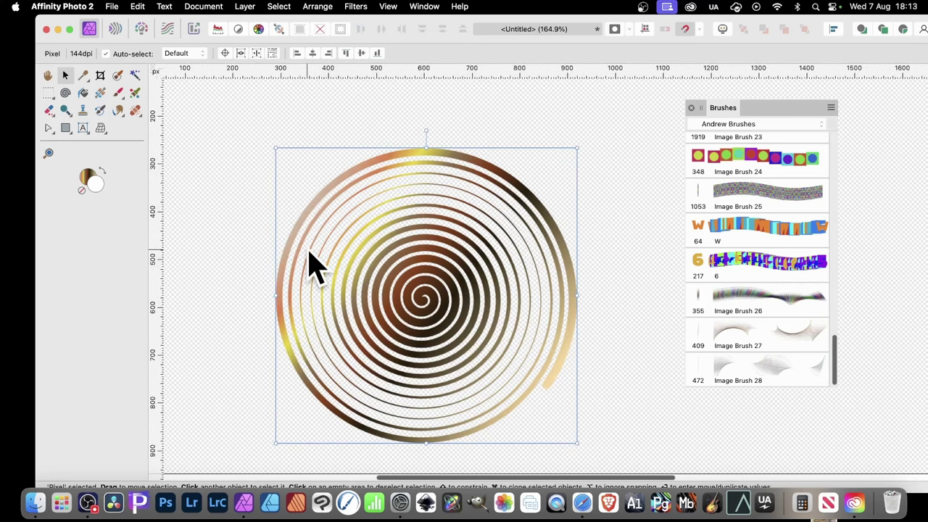
click(357, 8)
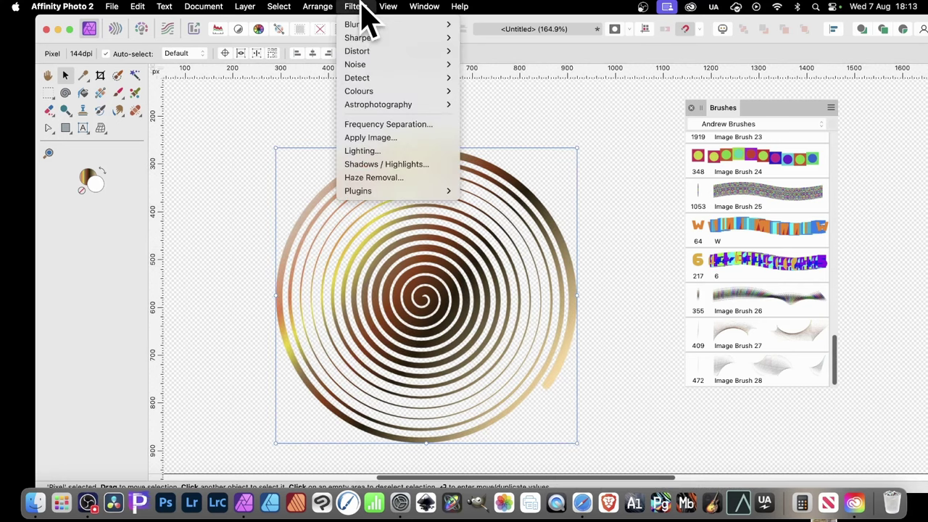
mouse_move(367, 53)
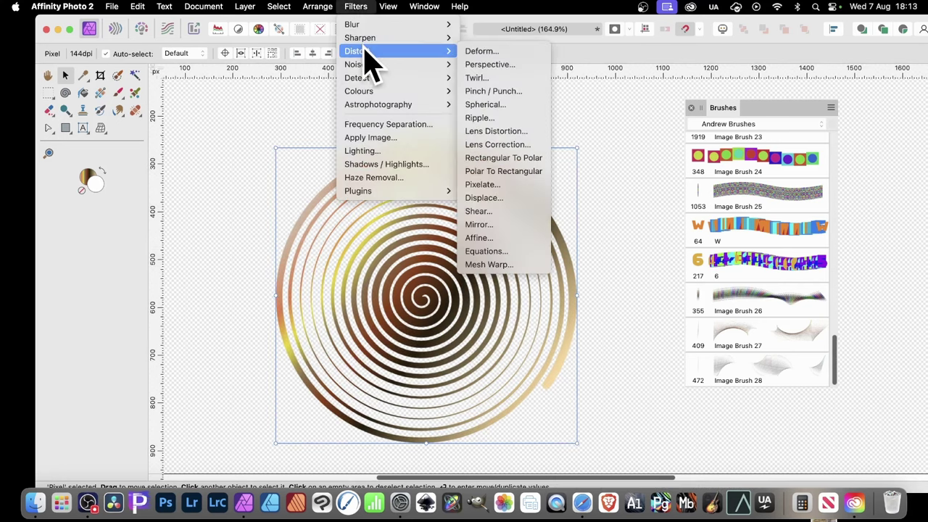
click(500, 51)
click(418, 170)
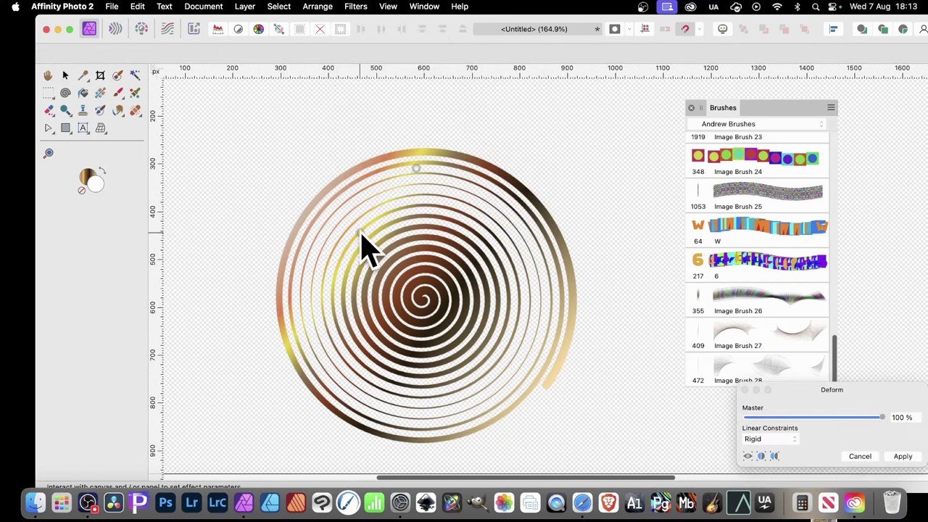
click(360, 232)
click(442, 281)
click(457, 408)
Drag the pins to stretch and bend the spiral into an organic shape, then apply
drag(414, 373, 454, 371)
drag(442, 282, 430, 215)
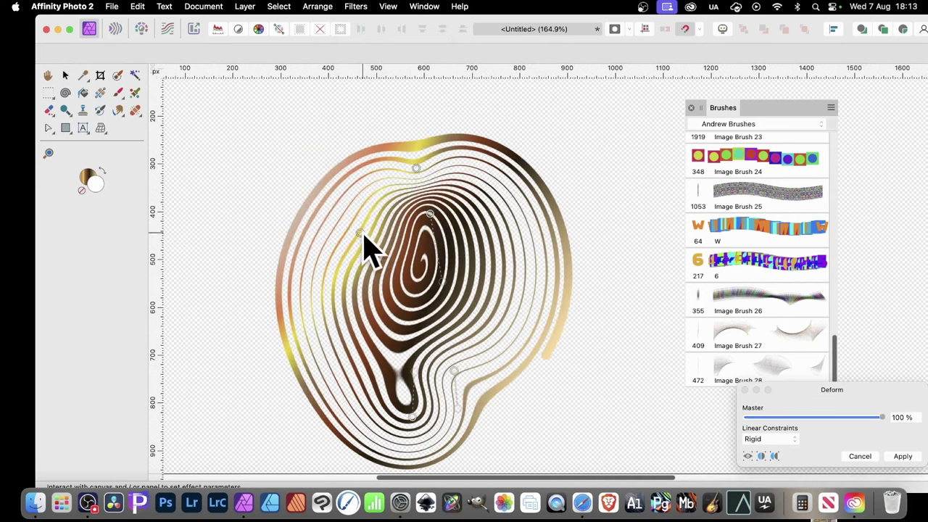
drag(361, 234, 375, 281)
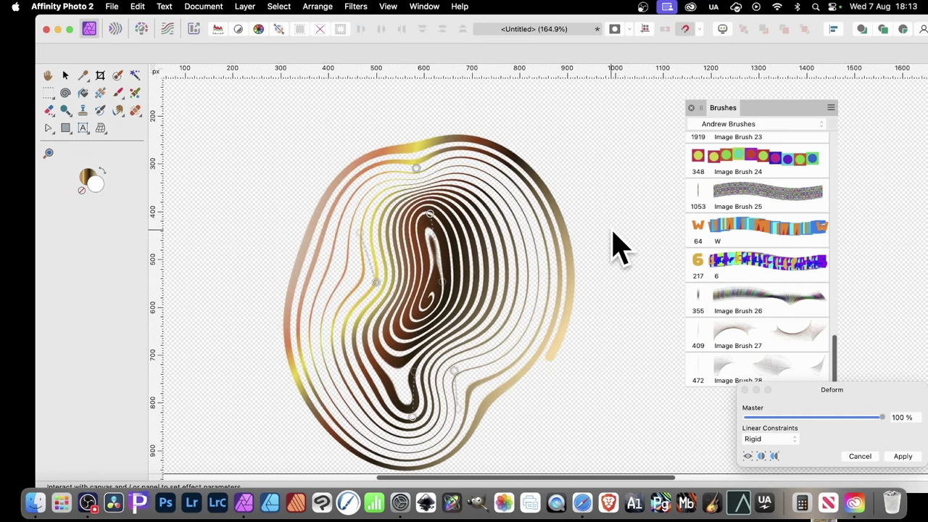
click(902, 457)
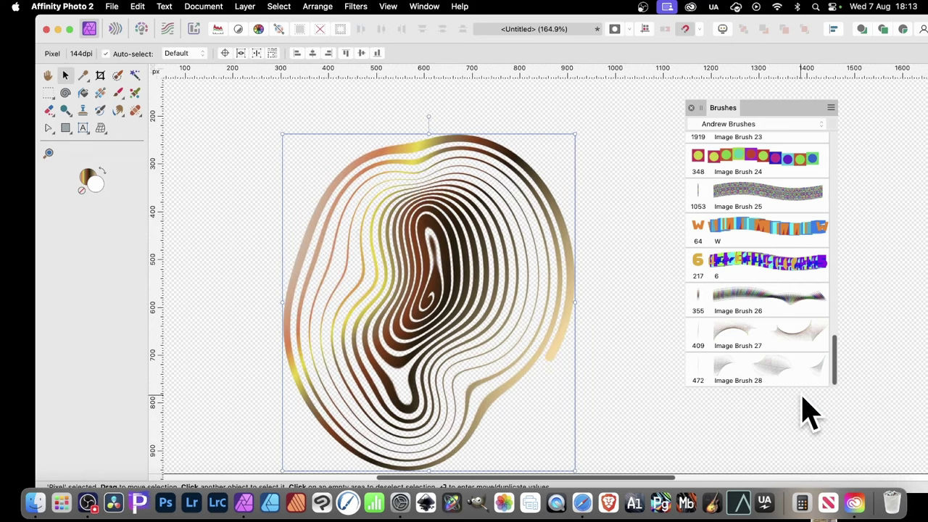
Nudge the warped spiral up and create Image Brush 29 from a rectangular vertical sliver
drag(512, 355, 511, 319)
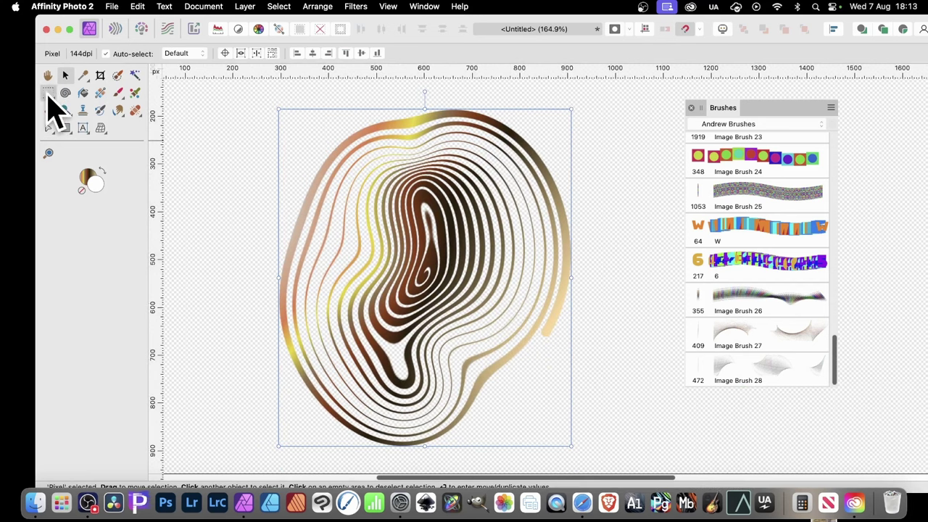
click(48, 93)
click(94, 95)
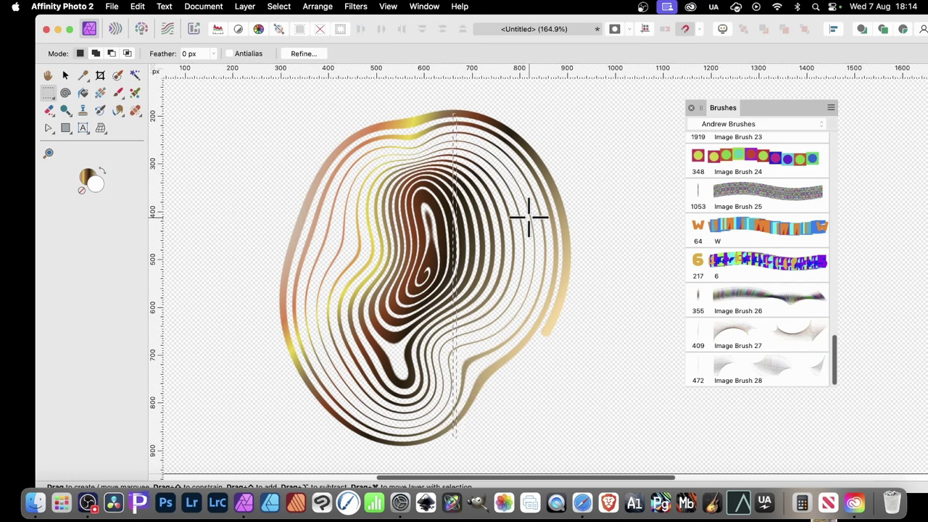
click(831, 108)
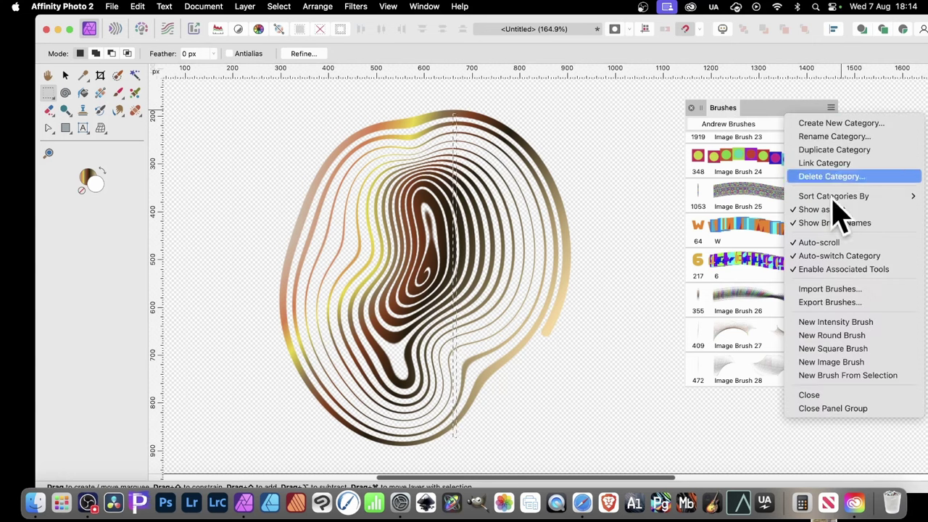
click(829, 377)
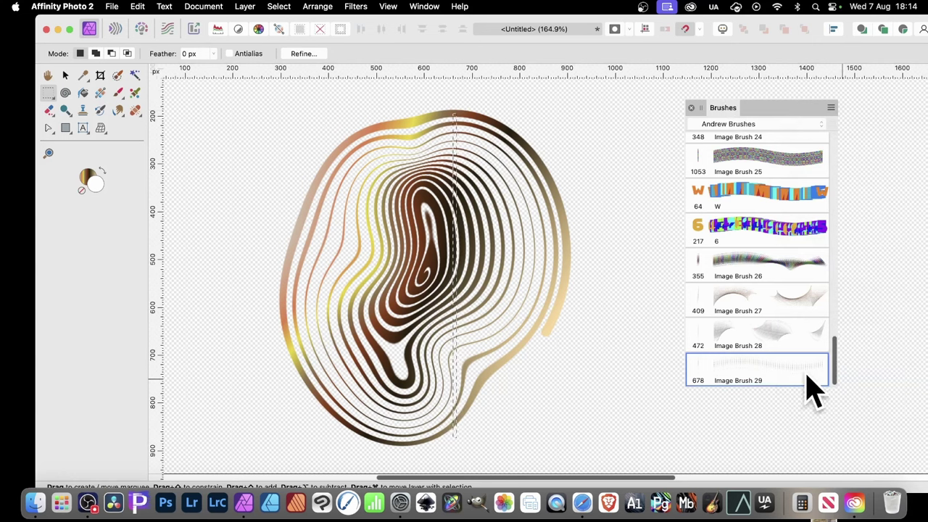
Switch to the Move Tool and deselect the sliver
click(65, 76)
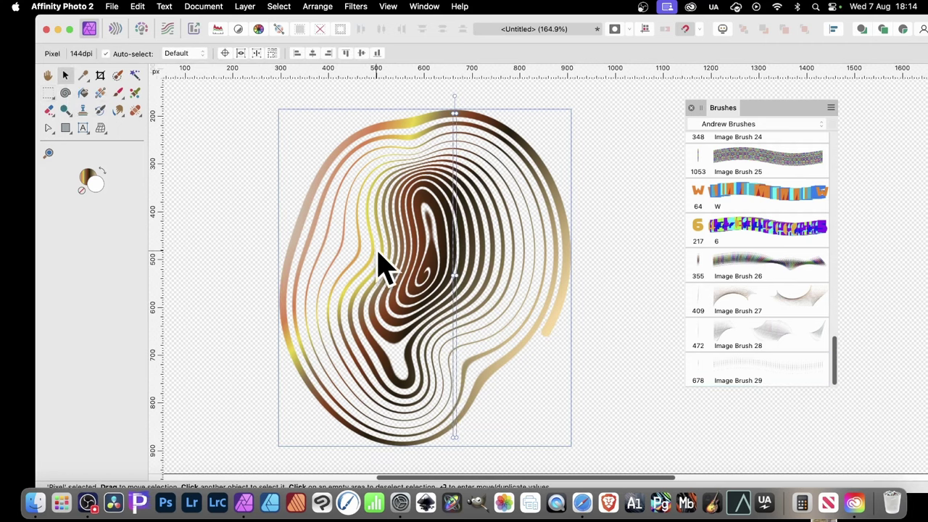
click(279, 6)
click(286, 39)
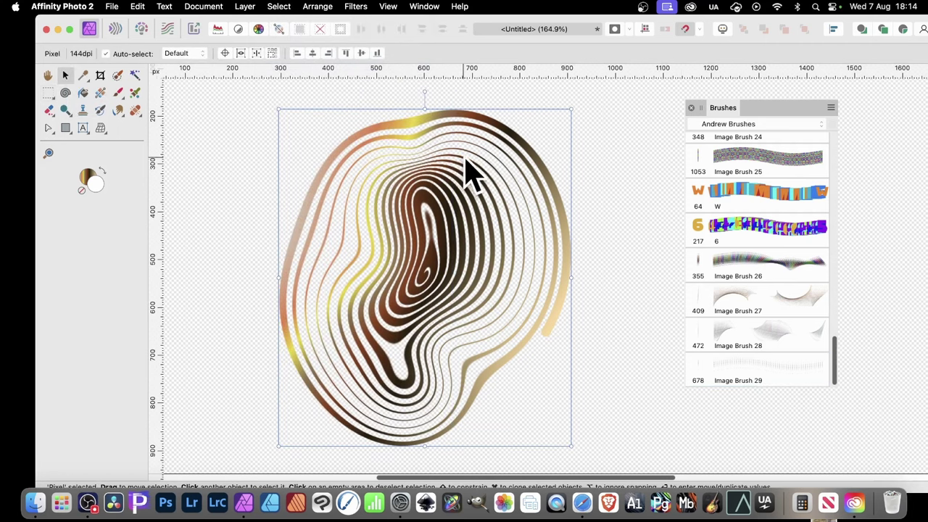
Delete the spiral from the canvas and set Image Brush 29's spacing to 1%
key(Delete)
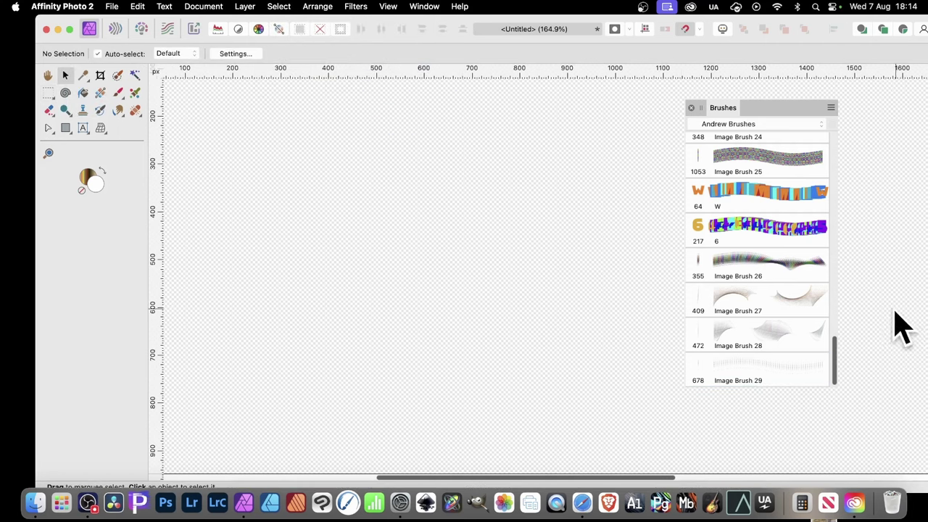
double_click(777, 384)
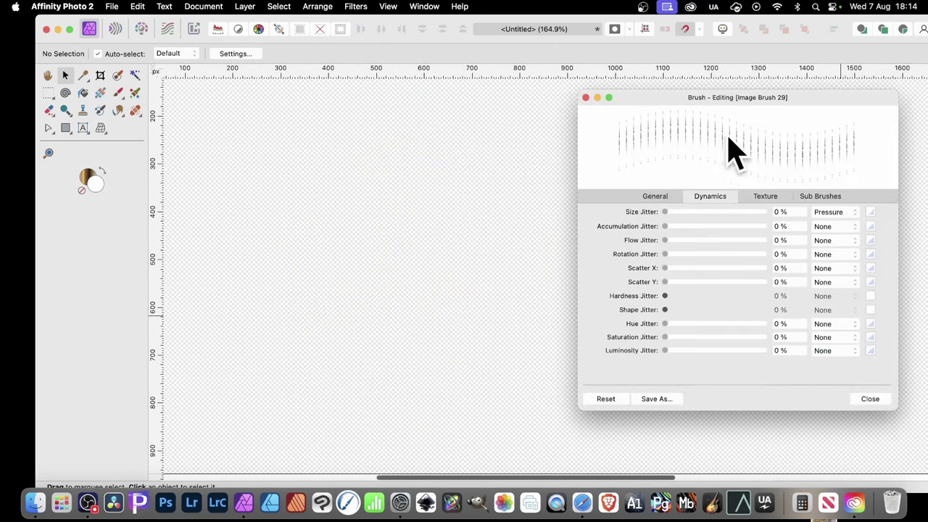
click(657, 197)
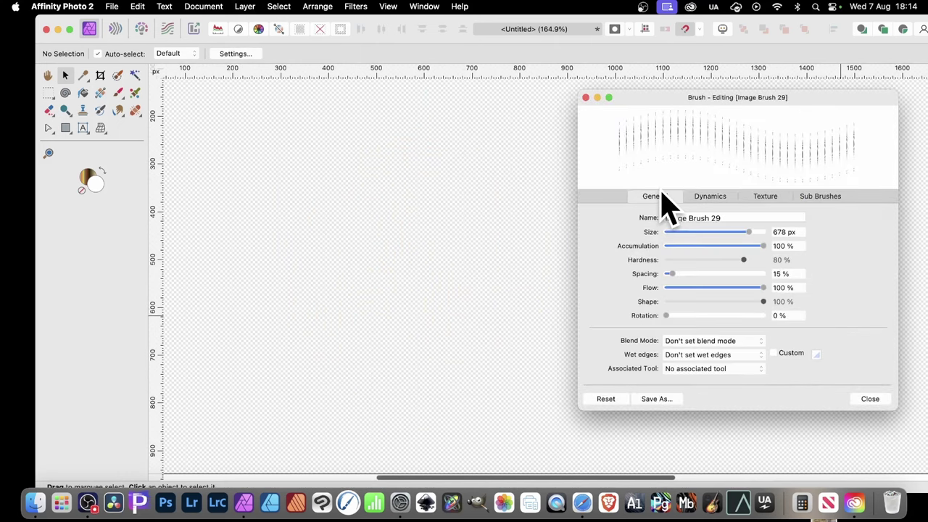
drag(673, 275, 660, 276)
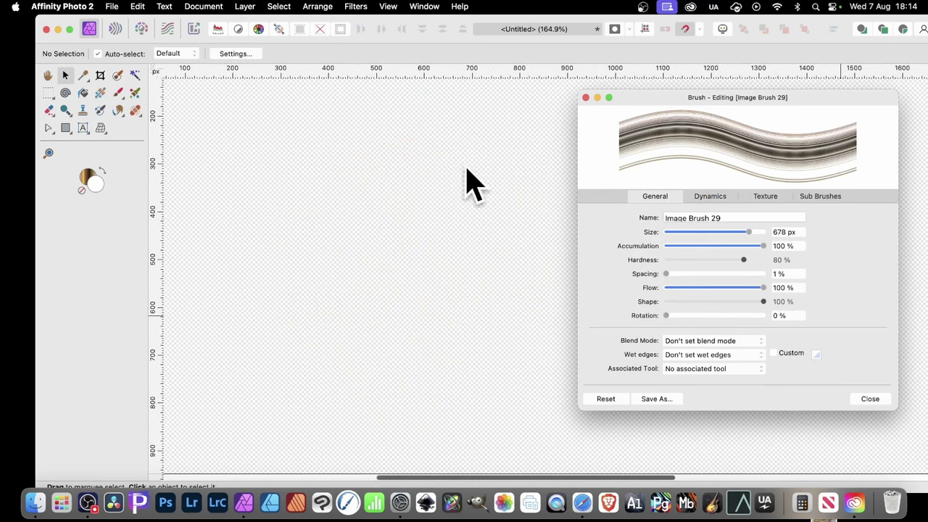
Paint a test stroke with Image Brush 29, then undo it
key(b)
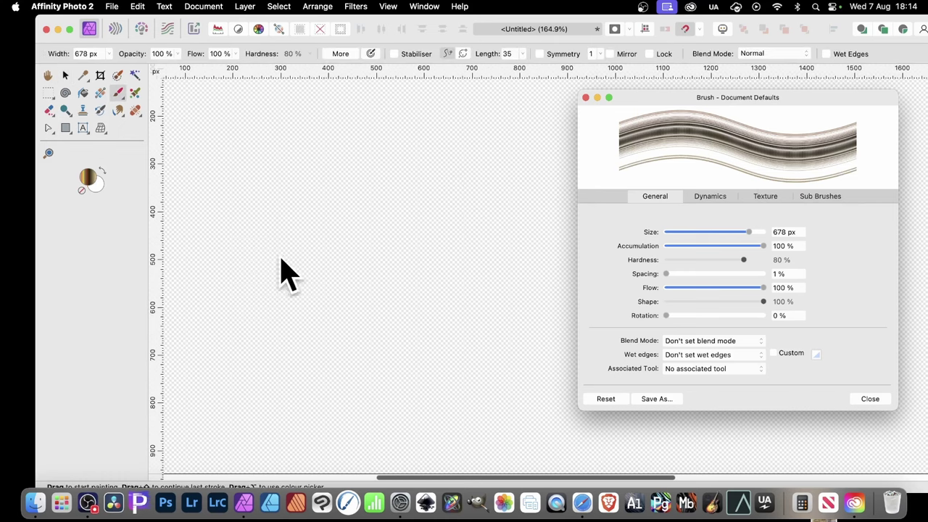
mouse_move(282, 250)
mouse_down()
mouse_move(418, 231)
mouse_move(514, 248)
mouse_move(580, 213)
mouse_move(426, 219)
mouse_move(301, 240)
mouse_move(273, 246)
mouse_up()
key(super+z)
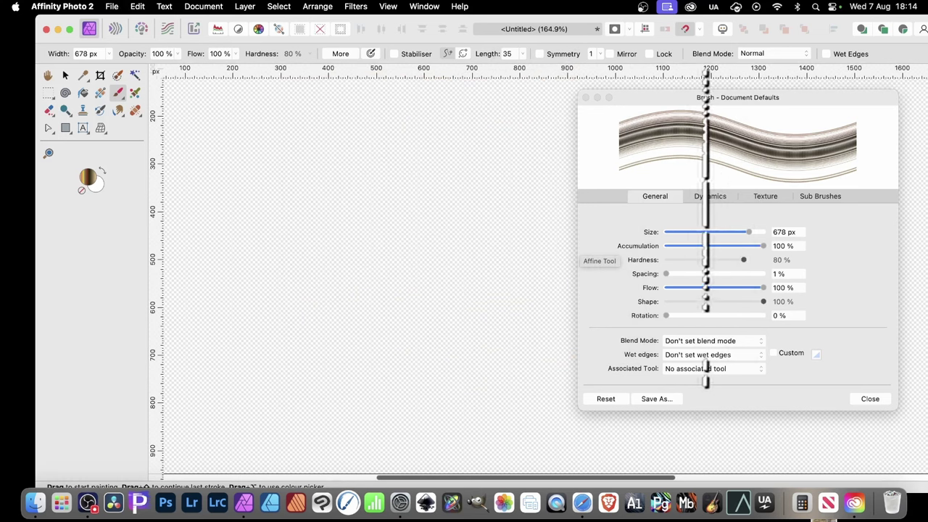
Keep spacing at 1% and try hue jitter at 100% before resetting it to 0%
click(723, 217)
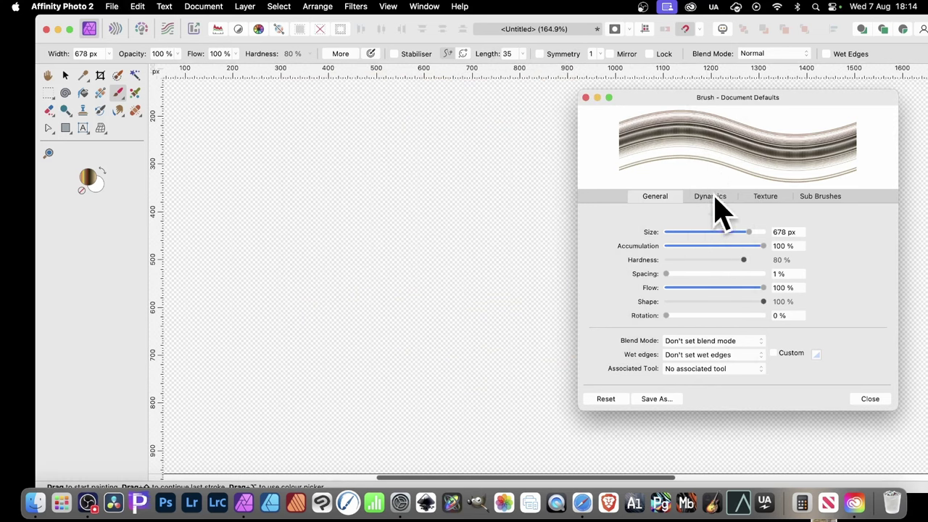
mouse_move(668, 276)
mouse_down()
mouse_move(683, 276)
mouse_move(665, 276)
mouse_up()
click(714, 197)
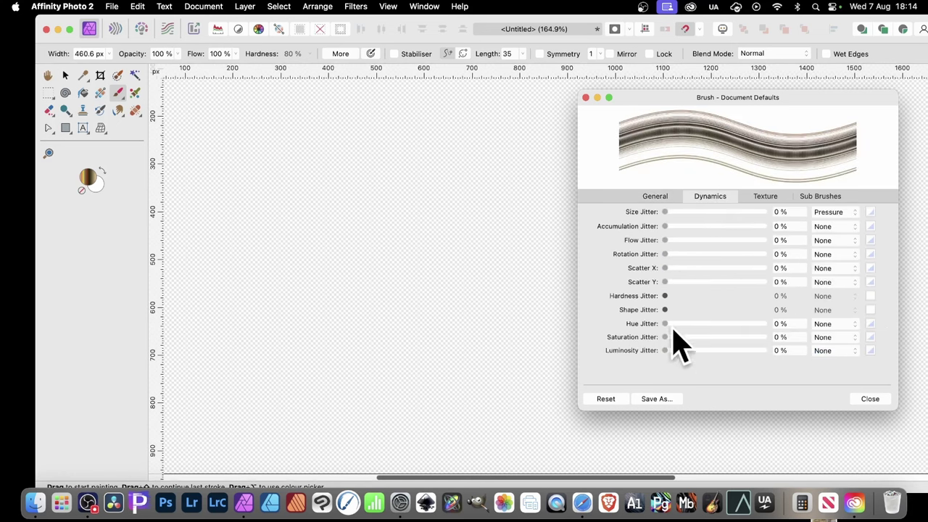
drag(674, 325, 834, 322)
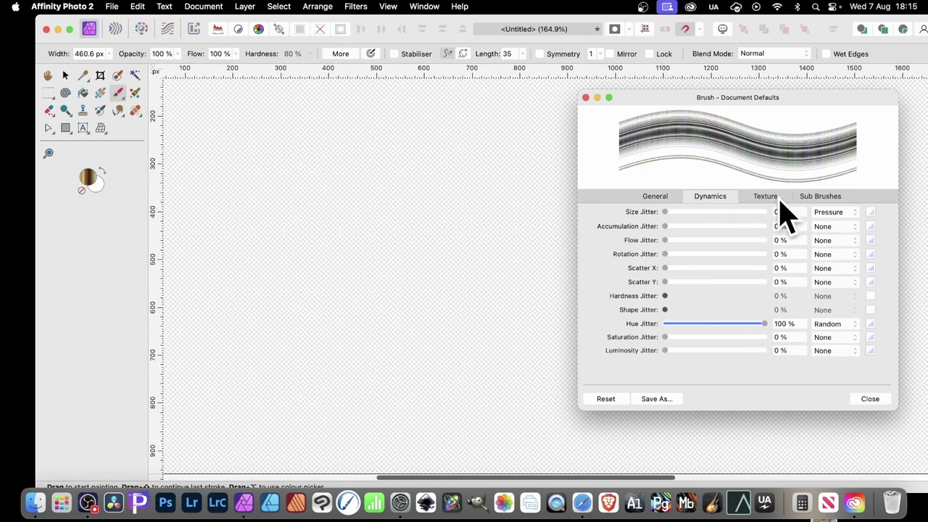
drag(762, 324, 612, 329)
Set size jitter to 100%, trying a Cyclic controller before leaving it at None
drag(670, 213, 770, 217)
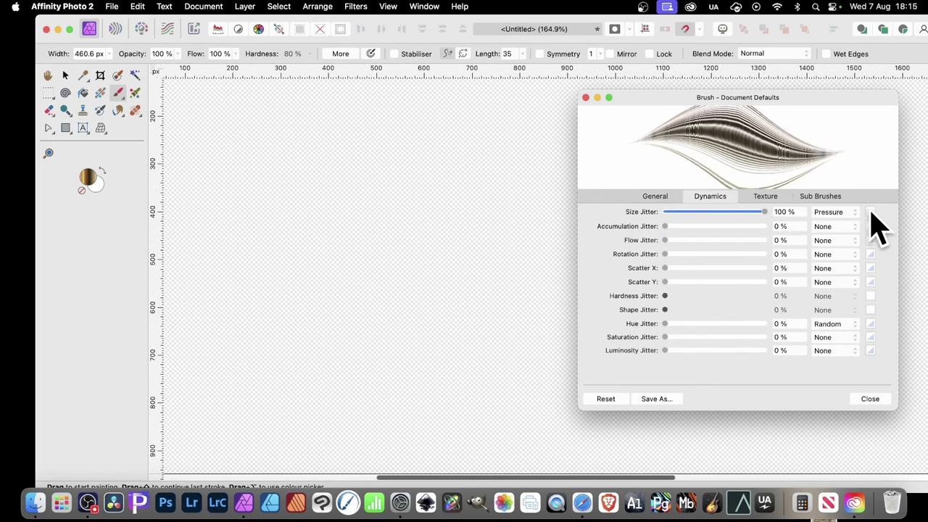
click(838, 212)
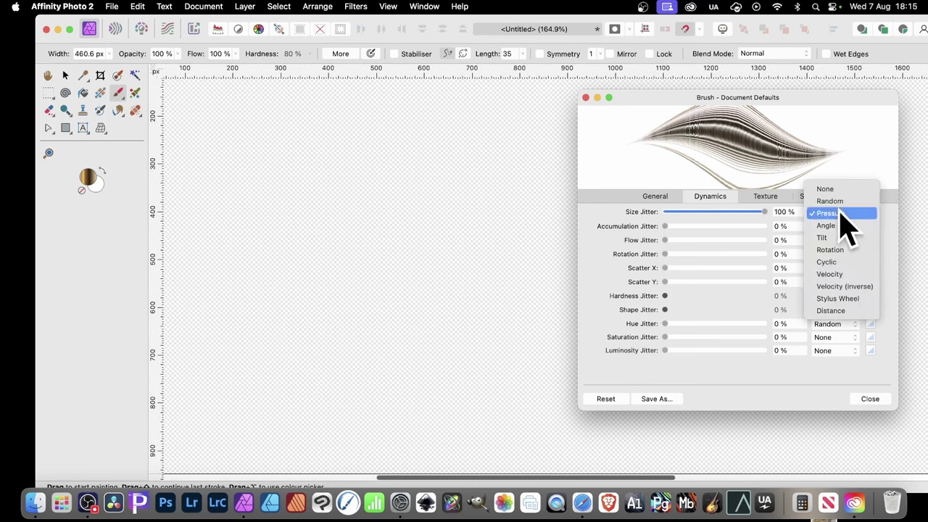
click(841, 262)
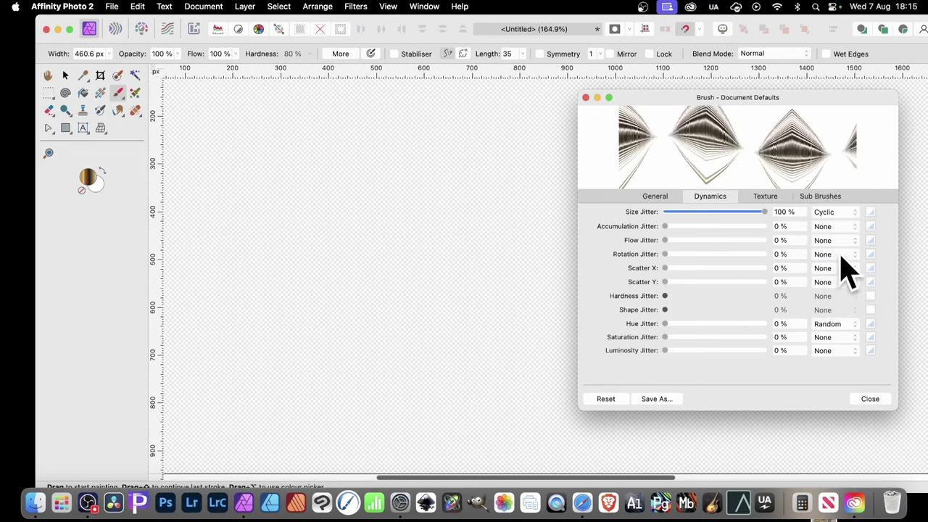
click(834, 211)
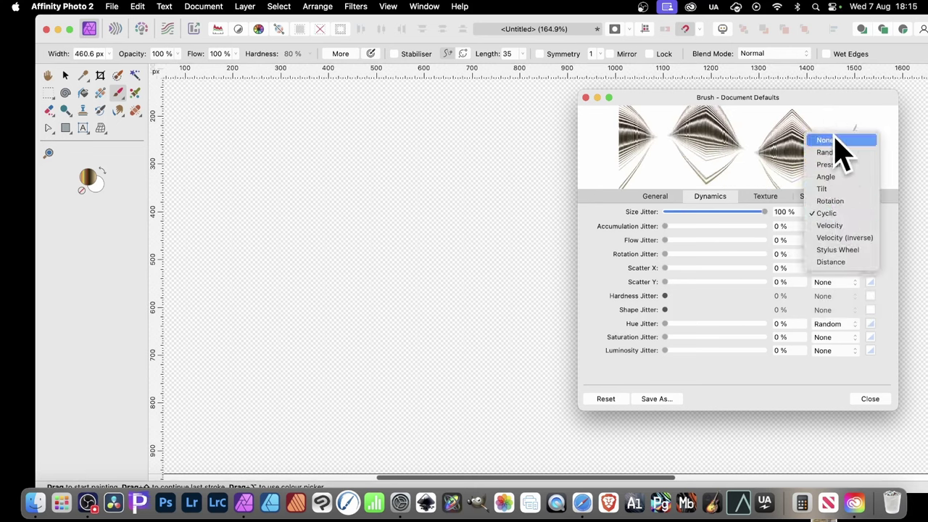
click(841, 141)
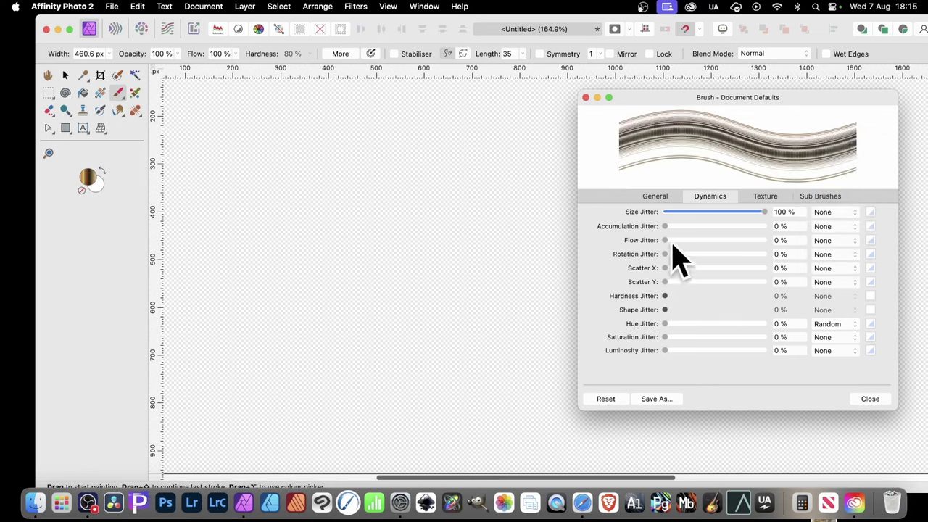
Set rotation jitter to 100% with a Cyclic controller and close the brush settings
drag(666, 255, 808, 261)
click(833, 254)
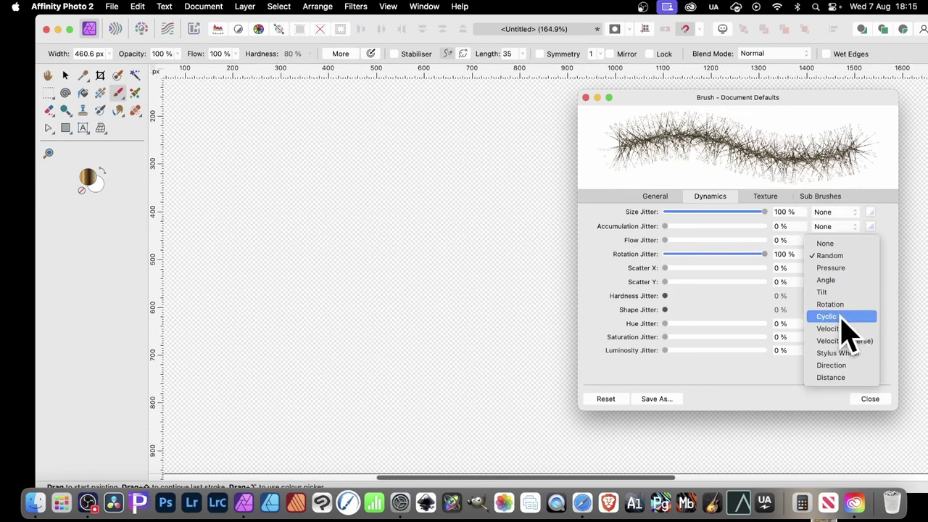
click(841, 316)
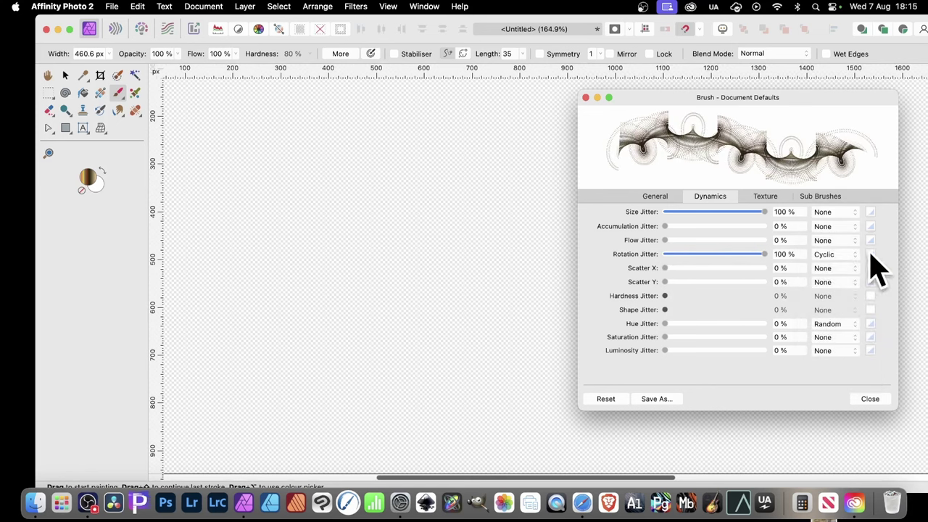
click(868, 398)
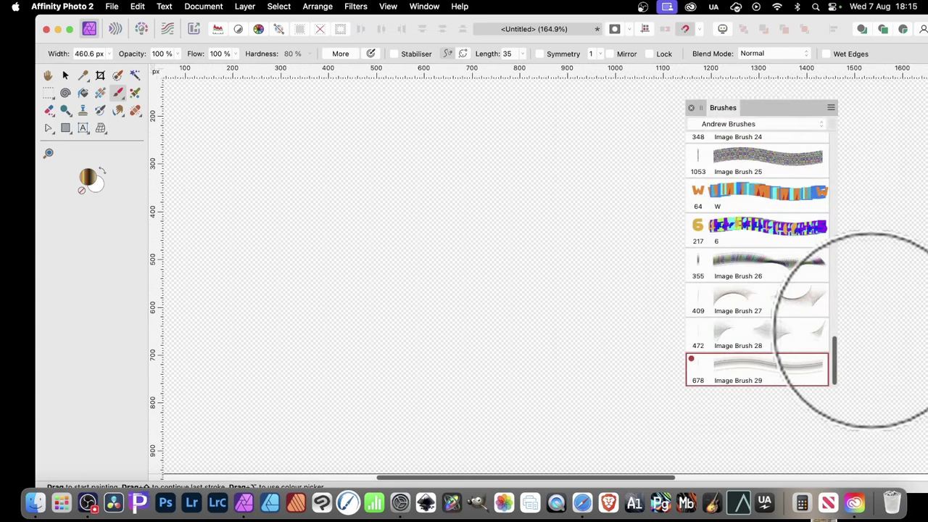
key(Tab)
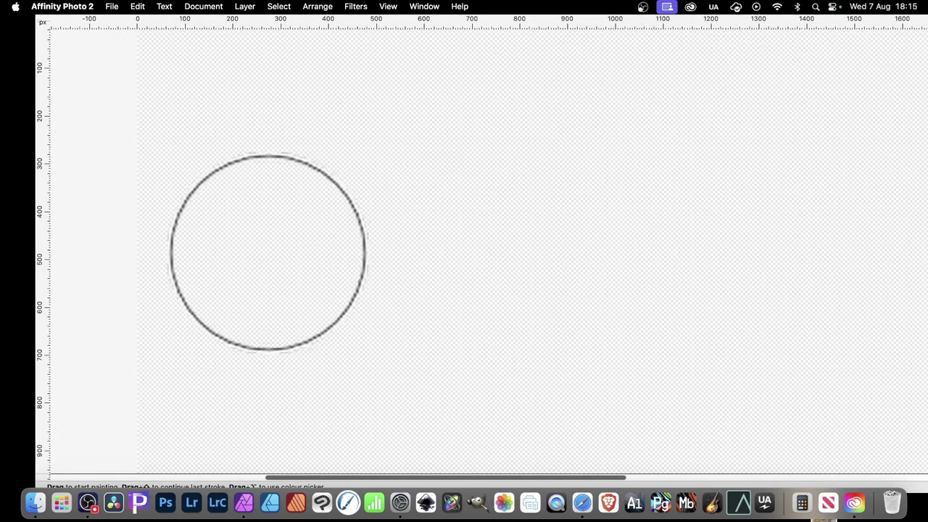
mouse_move(272, 253)
mouse_down()
mouse_move(329, 229)
mouse_move(423, 243)
mouse_move(463, 188)
mouse_move(590, 235)
mouse_move(616, 154)
mouse_move(663, 204)
mouse_move(708, 282)
mouse_move(489, 397)
mouse_move(396, 415)
mouse_move(316, 355)
mouse_move(308, 302)
mouse_move(236, 338)
mouse_move(200, 163)
mouse_move(247, 240)
mouse_move(308, 79)
mouse_move(388, 138)
mouse_move(519, 81)
mouse_move(510, 80)
mouse_move(686, 129)
mouse_move(755, 170)
mouse_move(769, 238)
mouse_move(761, 256)
mouse_move(771, 224)
mouse_move(795, 310)
mouse_move(755, 340)
mouse_move(515, 287)
mouse_move(485, 213)
mouse_move(537, 122)
mouse_move(487, 348)
mouse_move(486, 169)
mouse_move(401, 312)
mouse_move(353, 137)
mouse_move(312, 307)
mouse_move(162, 143)
mouse_up()
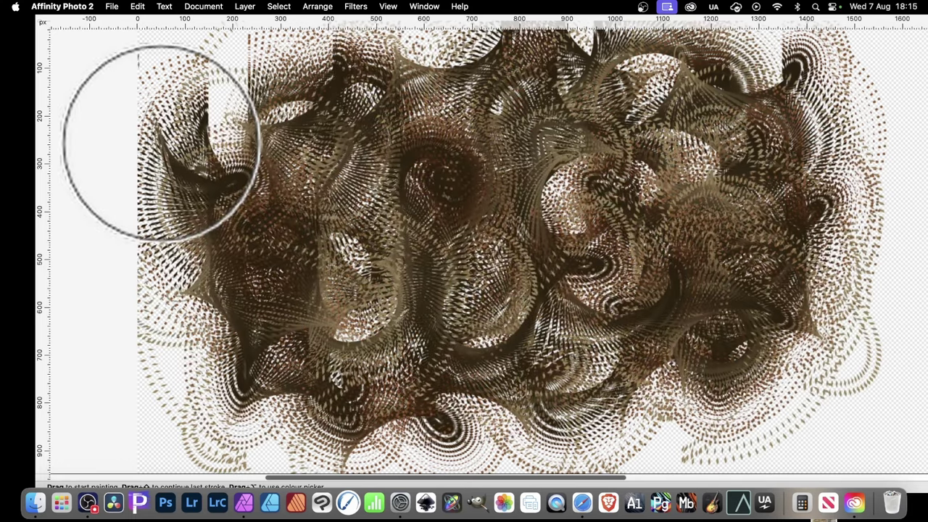
key(super+z)
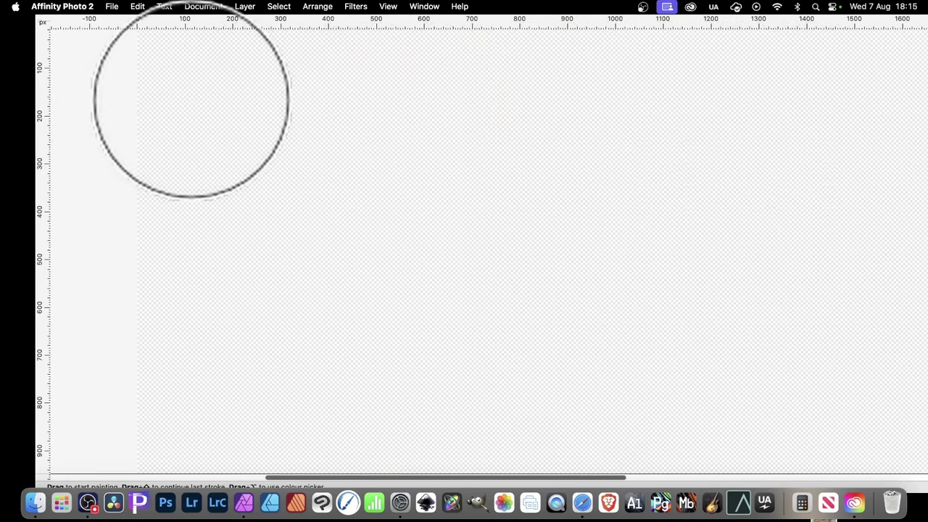
key(Tab)
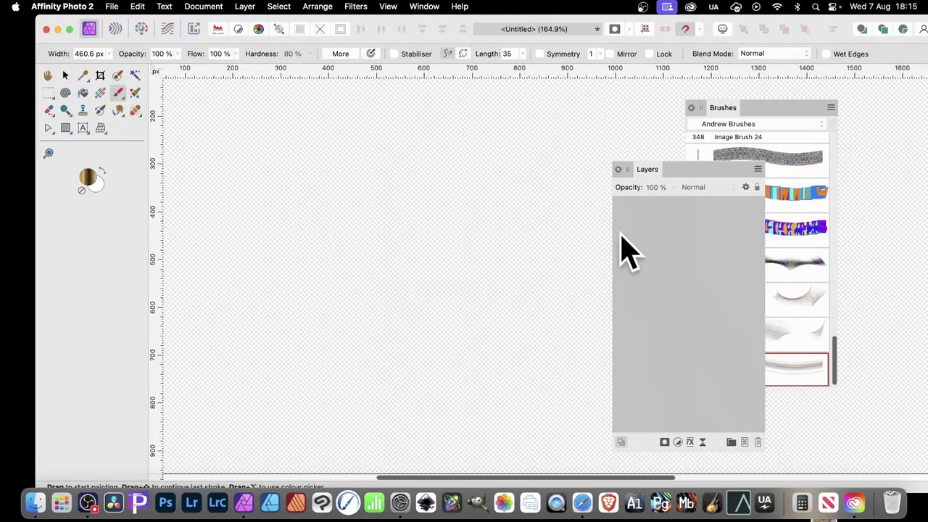
Add a new pixel layer from the Layer menu
click(247, 7)
click(250, 59)
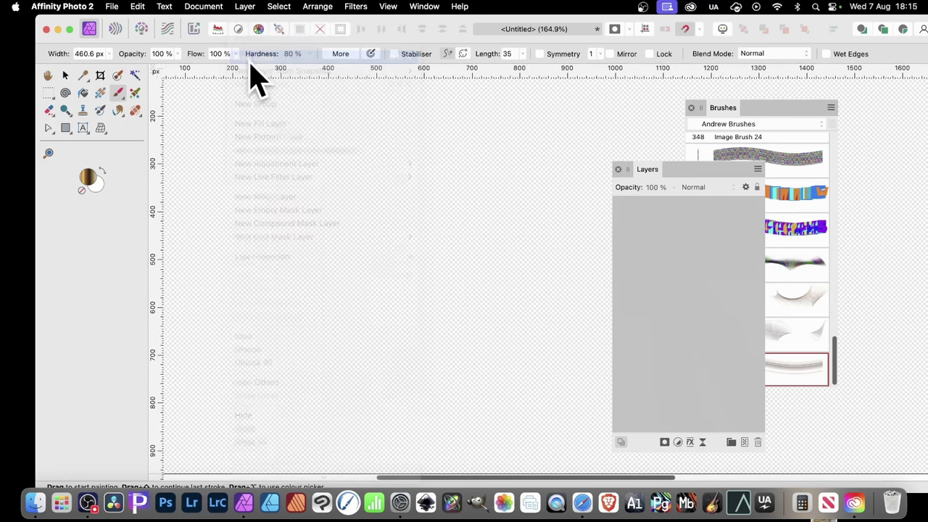
click(465, 203)
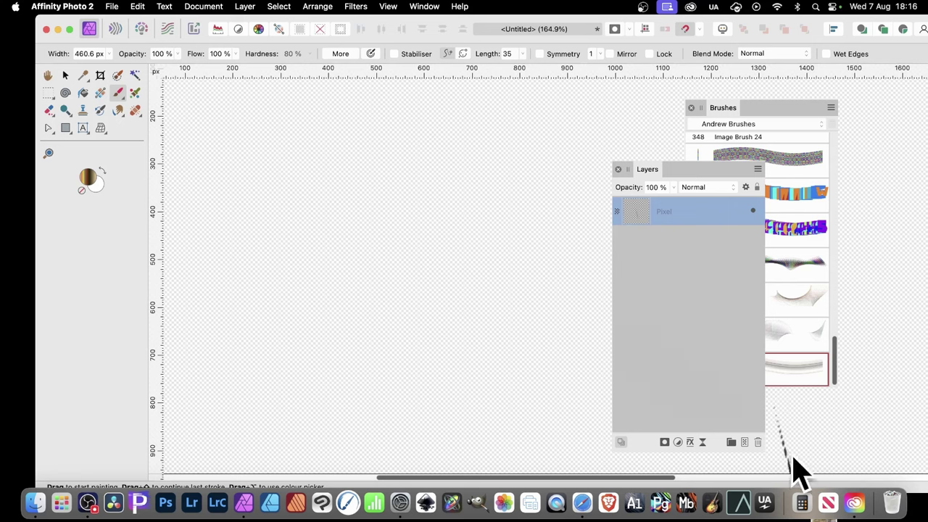
Enable 3D and Outer Shadow effects on the new layer, increasing the shadow radius
click(691, 444)
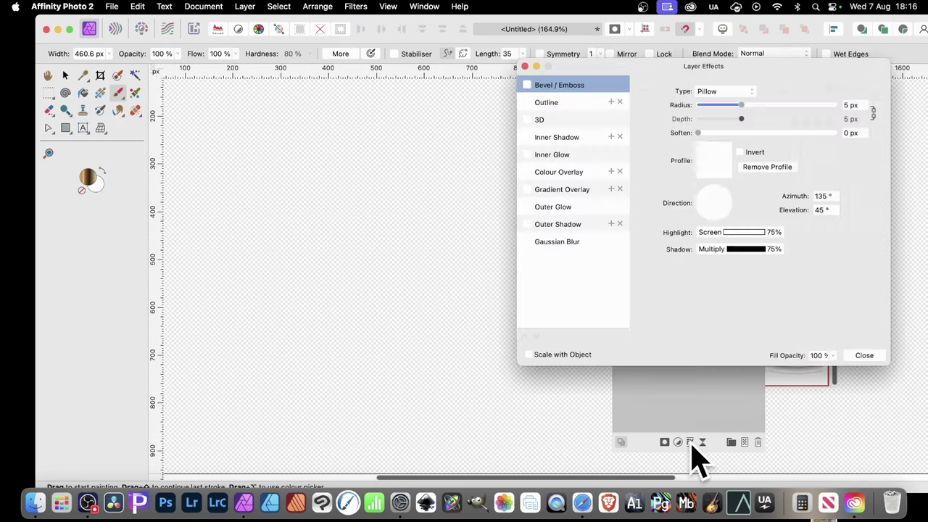
click(537, 121)
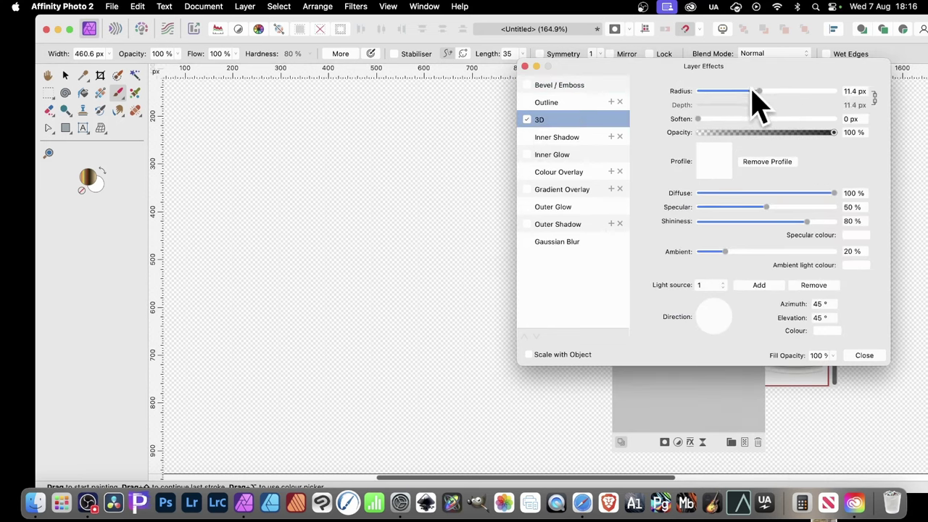
click(555, 224)
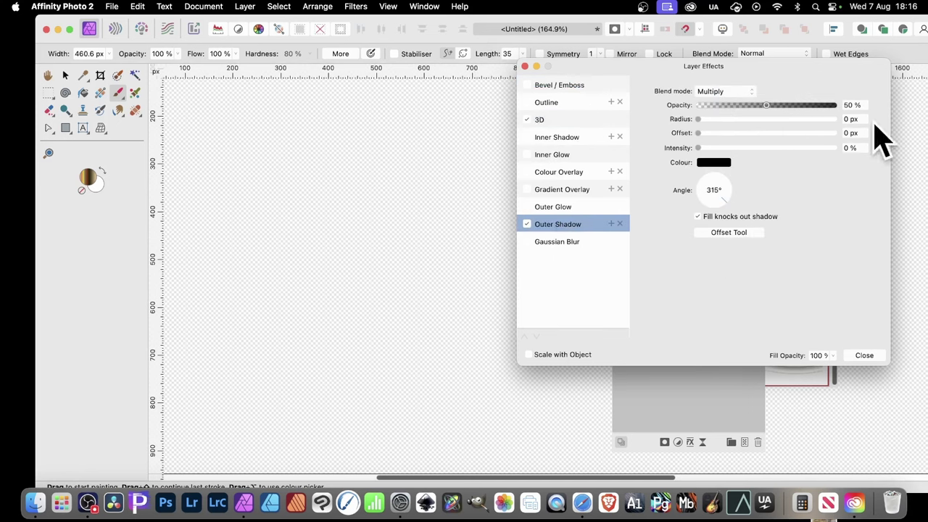
drag(718, 120, 762, 149)
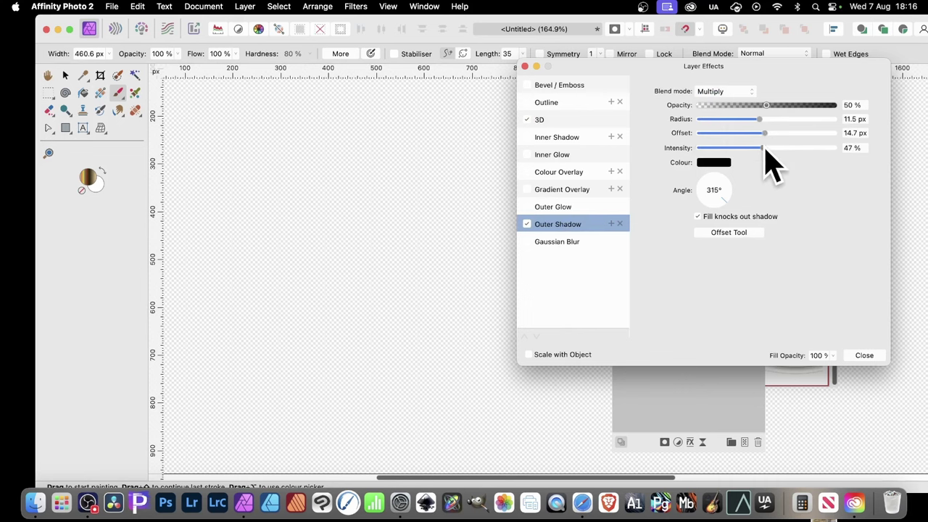
click(862, 356)
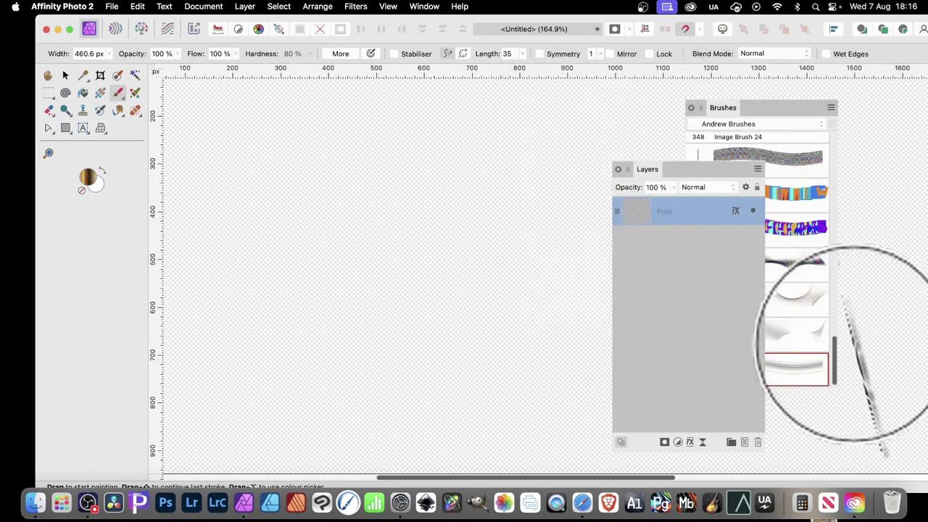
mouse_move(370, 181)
mouse_down()
mouse_move(289, 256)
mouse_move(300, 236)
mouse_move(331, 226)
mouse_move(363, 252)
mouse_move(462, 208)
mouse_move(491, 216)
mouse_up()
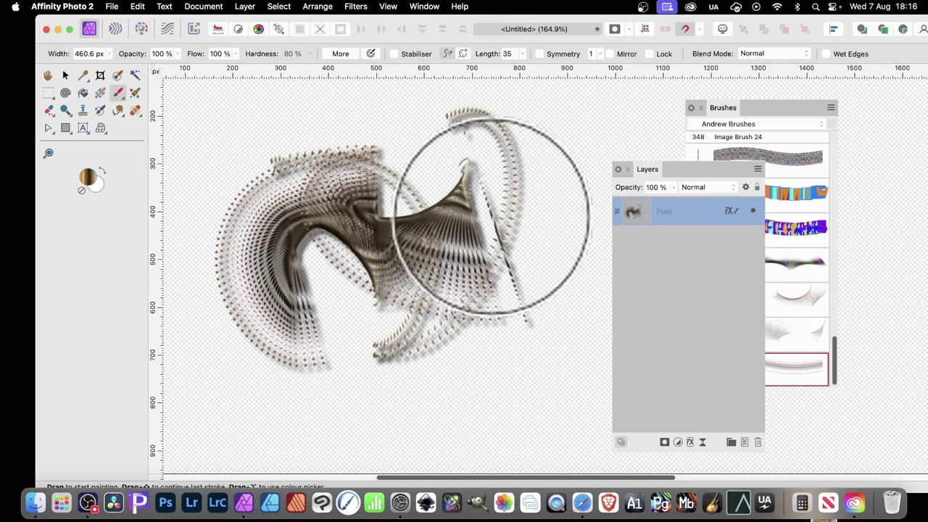
key(super+z)
key(Tab)
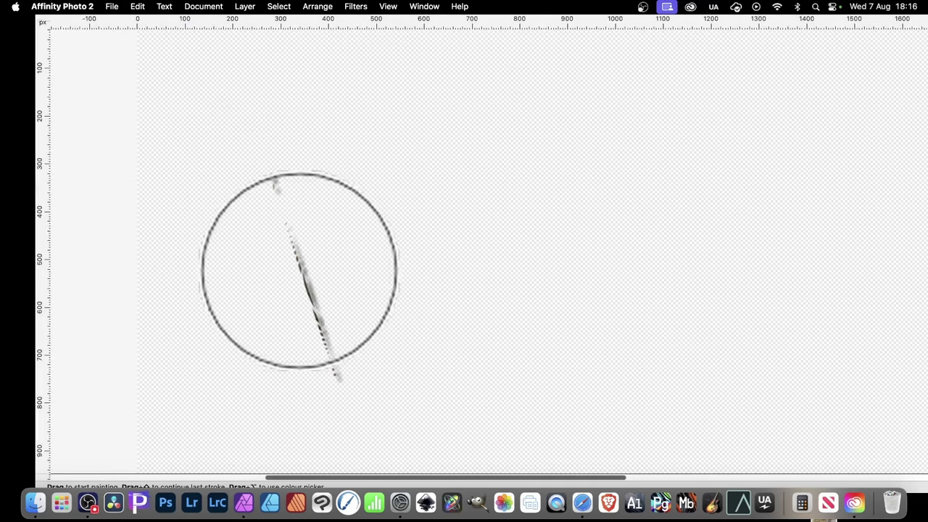
mouse_move(294, 269)
mouse_down()
mouse_move(336, 202)
mouse_move(407, 201)
mouse_move(511, 258)
mouse_move(563, 196)
mouse_move(691, 136)
mouse_move(697, 253)
mouse_move(703, 175)
mouse_move(733, 286)
mouse_move(620, 384)
mouse_move(511, 431)
mouse_move(512, 322)
mouse_move(446, 423)
mouse_move(395, 334)
mouse_move(336, 290)
mouse_move(260, 381)
mouse_move(273, 213)
mouse_move(200, 153)
mouse_move(309, 91)
mouse_move(308, 128)
mouse_move(454, 125)
mouse_move(578, 92)
mouse_move(652, 36)
mouse_move(711, 83)
mouse_move(697, 147)
mouse_move(705, 176)
mouse_move(775, 229)
mouse_move(808, 283)
mouse_move(680, 377)
mouse_move(519, 218)
mouse_move(340, 334)
mouse_move(351, 172)
mouse_move(240, 258)
mouse_move(173, 130)
mouse_move(159, 200)
mouse_move(198, 385)
mouse_move(425, 214)
mouse_move(370, 196)
mouse_move(354, 72)
mouse_move(423, 39)
mouse_move(419, 2)
mouse_up()
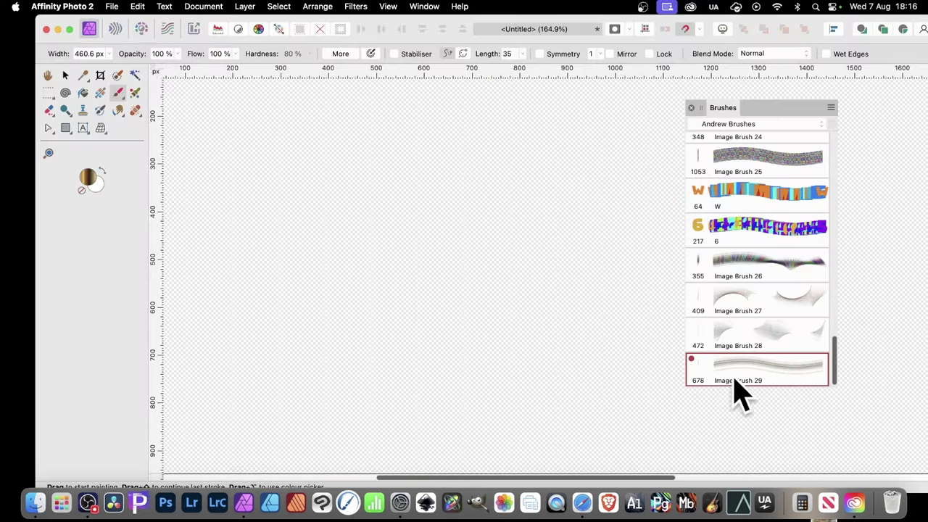
Enable 4-way symmetry and reduce the brush width to 240 px
click(539, 53)
click(601, 54)
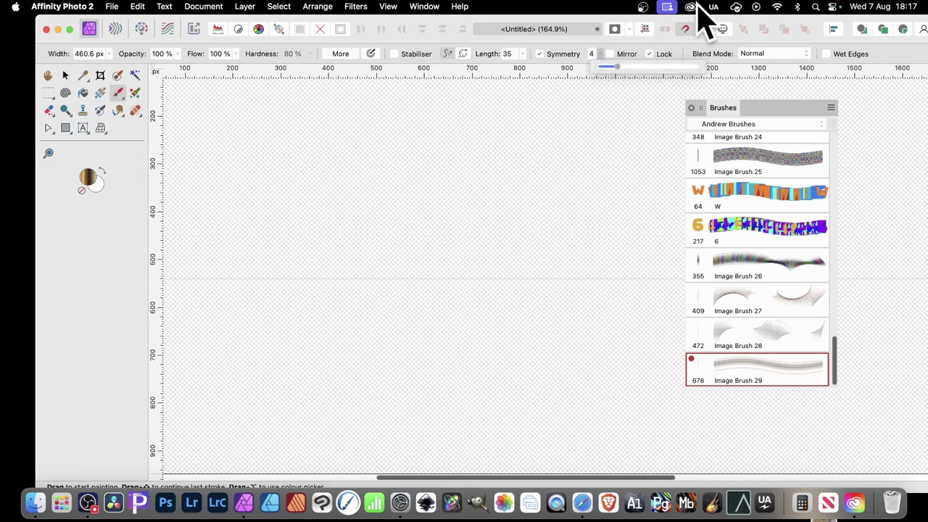
click(109, 54)
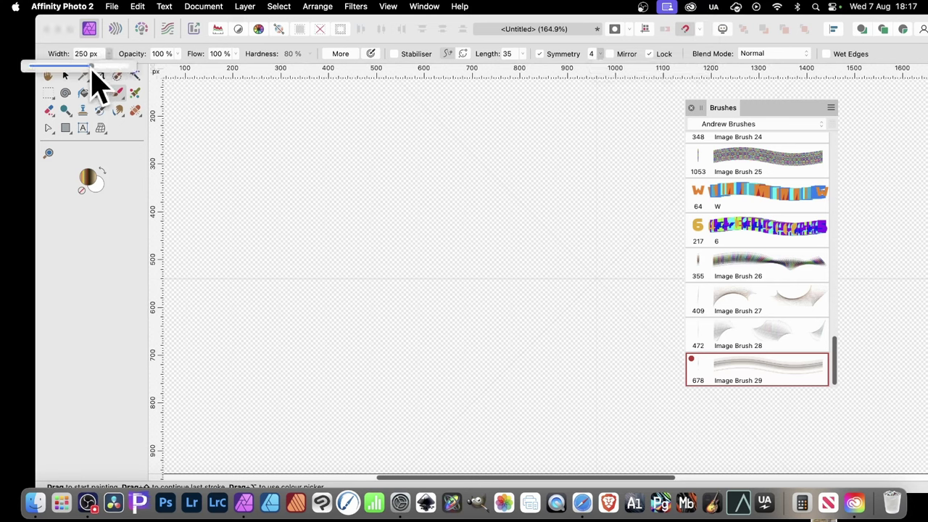
drag(92, 66, 89, 67)
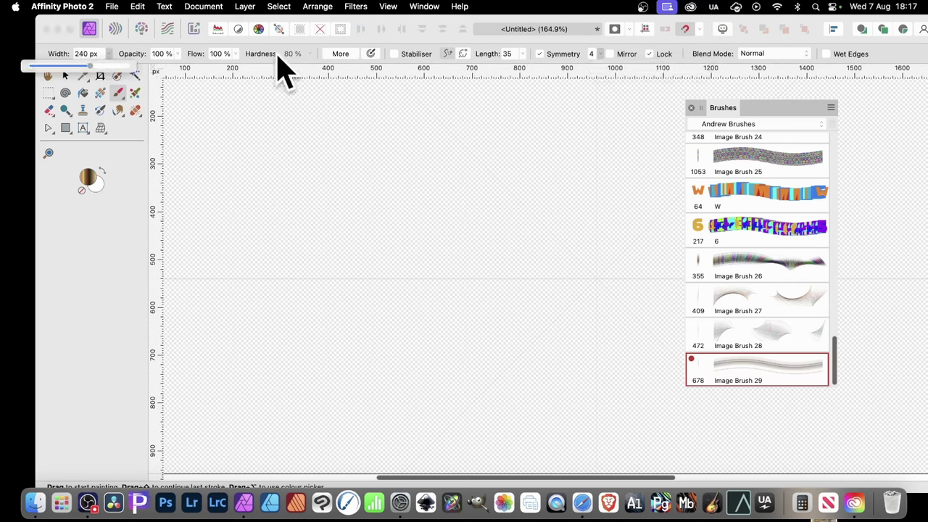
Paint symmetric strokes around the centre, undoing two and repainting the swirling design
mouse_move(573, 254)
mouse_down()
mouse_move(559, 294)
mouse_move(543, 265)
mouse_move(510, 266)
mouse_move(480, 207)
mouse_move(431, 273)
mouse_move(385, 227)
mouse_move(325, 242)
mouse_move(234, 180)
mouse_move(377, 141)
mouse_move(493, 280)
mouse_move(598, 288)
mouse_move(327, 159)
mouse_move(251, 181)
mouse_move(207, 258)
mouse_move(282, 342)
mouse_move(217, 384)
mouse_move(308, 326)
mouse_up()
key(super+z)
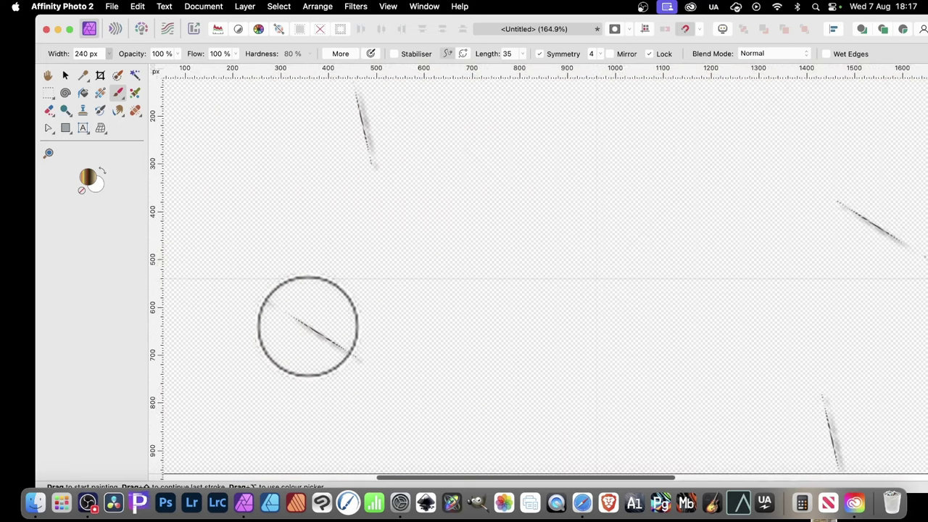
key(super+z)
mouse_move(493, 322)
mouse_down()
mouse_move(553, 326)
mouse_move(561, 279)
mouse_move(514, 244)
mouse_move(369, 237)
mouse_move(266, 162)
mouse_move(250, 111)
mouse_move(396, 153)
mouse_move(336, 108)
mouse_move(286, 271)
mouse_move(201, 289)
mouse_move(119, 290)
mouse_up()
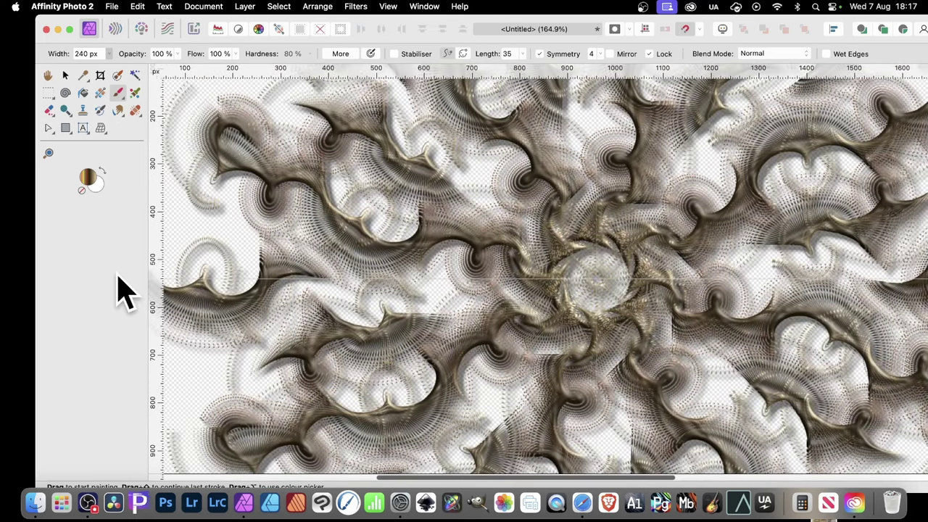